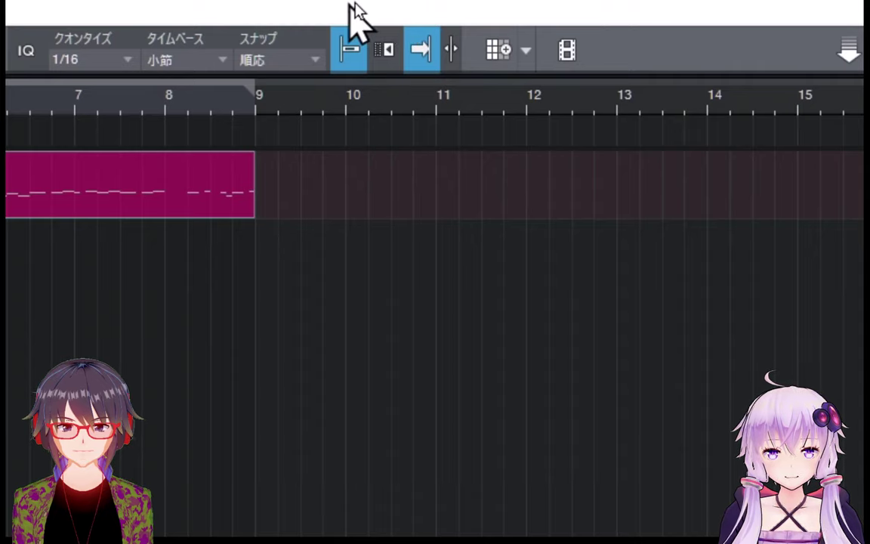
# Step: Place the playback cursor at bar 5, and with snap off, just before bar 6 on the timeline
pyautogui.click(344, 61)
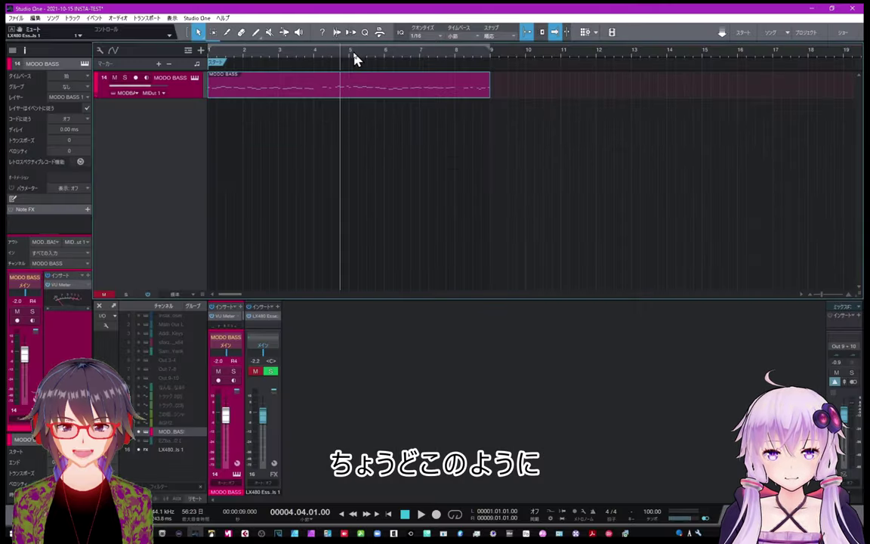
pyautogui.moveTo(351, 54); pyautogui.dragTo(363, 69)
pyautogui.click(364, 55)
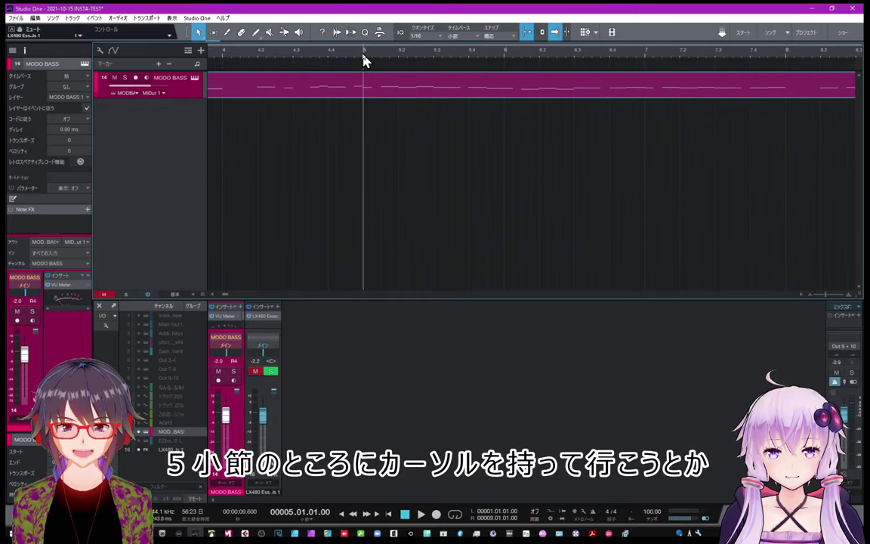
pyautogui.click(371, 56)
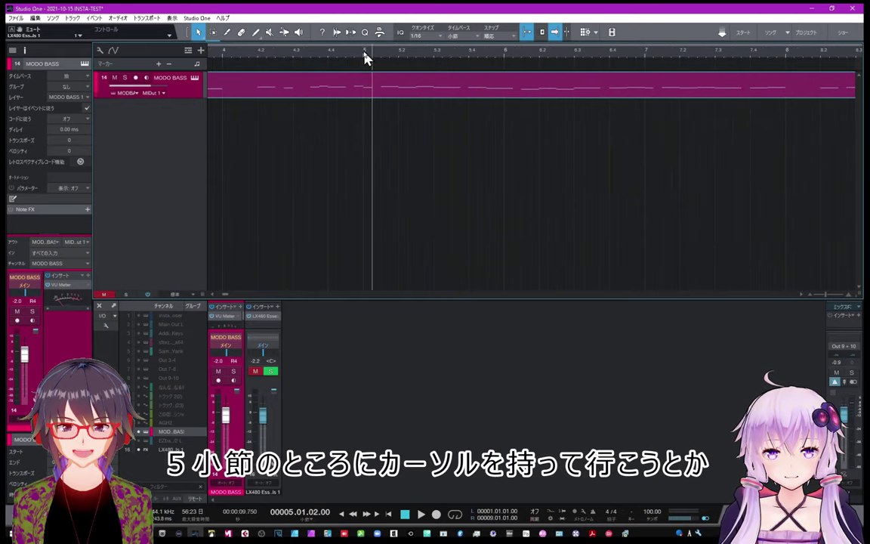
pyautogui.click(364, 56)
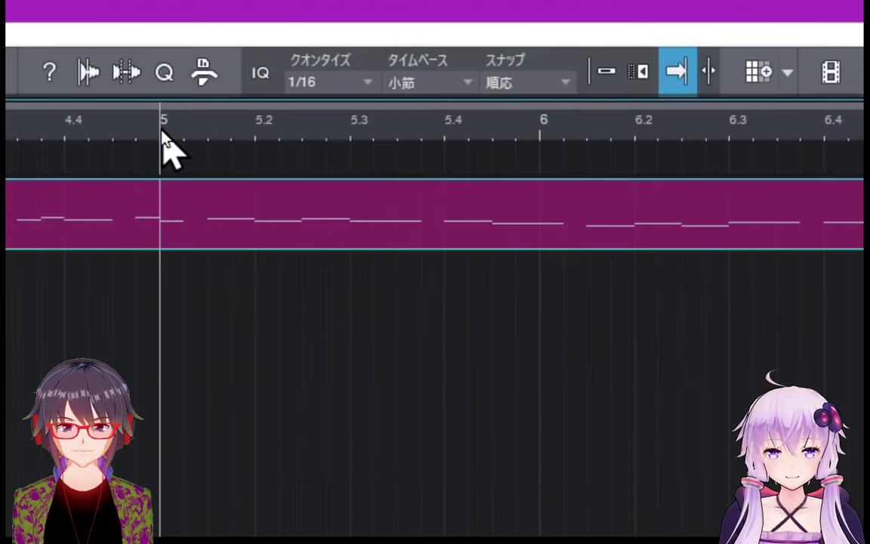
pyautogui.click(530, 131)
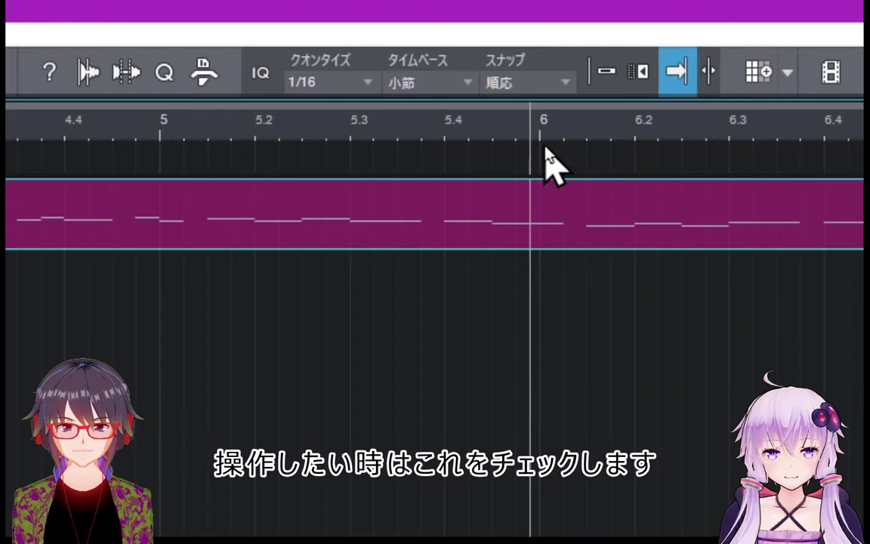
# Step: Turn snap on and place the playback cursor on bar 6, beat 5.2 and beat 5.3 in turn
pyautogui.click(597, 75)
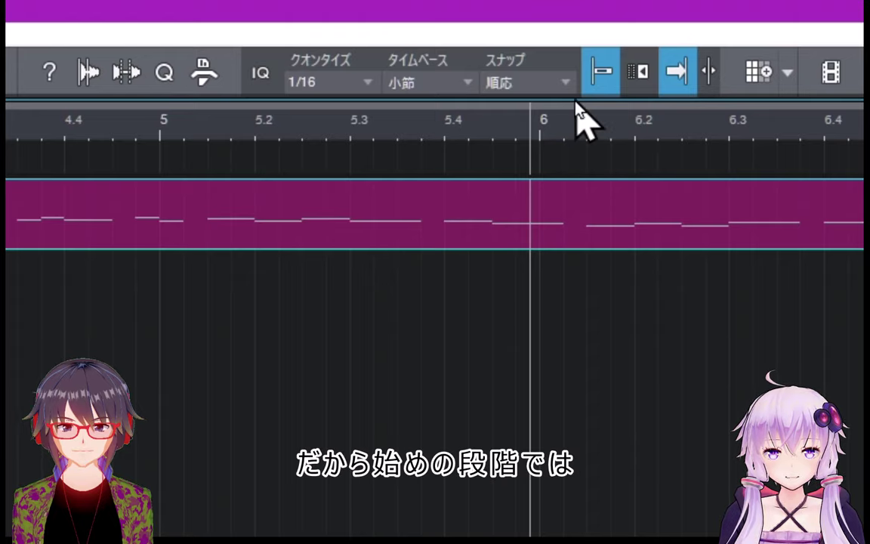
pyautogui.click(539, 125)
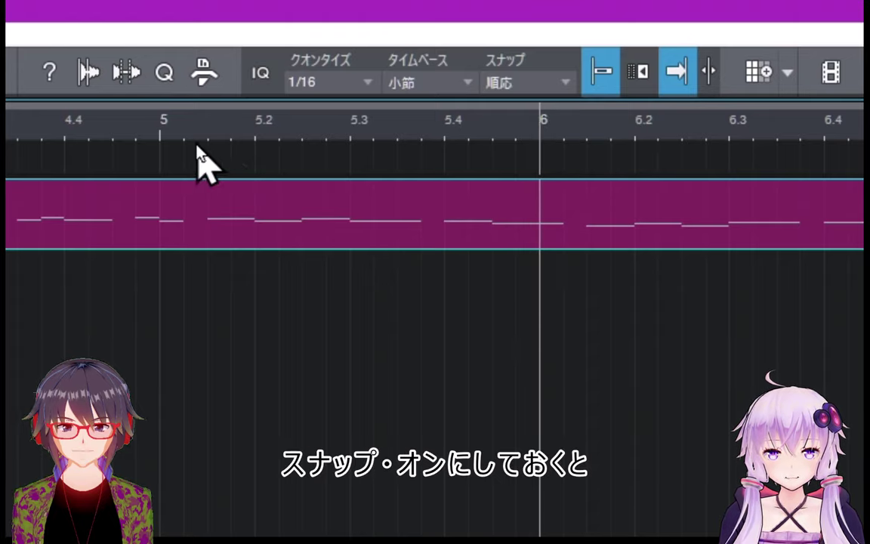
pyautogui.click(259, 135)
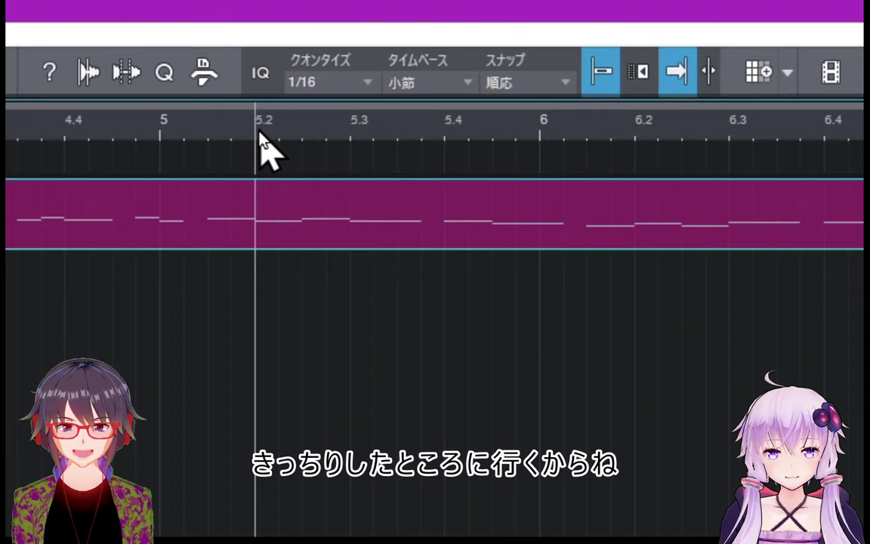
pyautogui.click(302, 133)
pyautogui.click(354, 128)
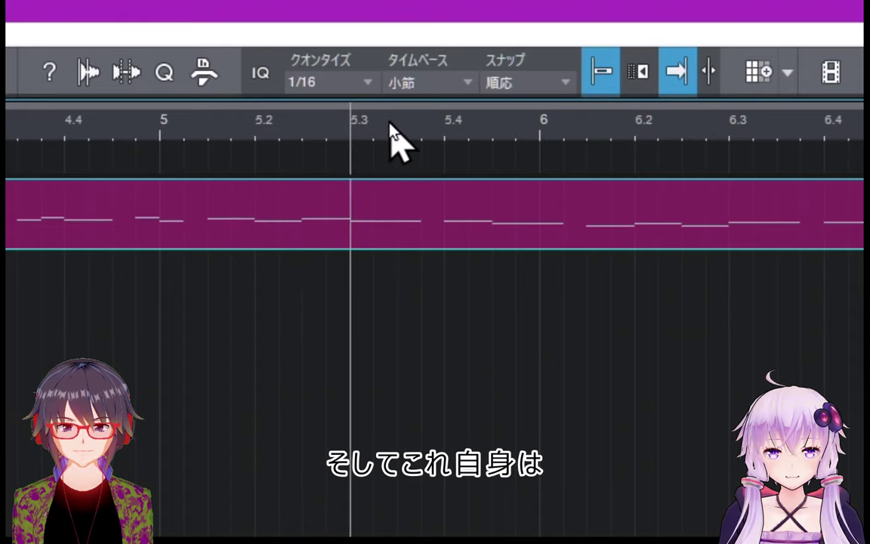
# Step: Set quantize to 1/4 and try the playback cursor at points between 5.2 and 5.3, and on beats 5.3 and 5.4
pyautogui.click(361, 81)
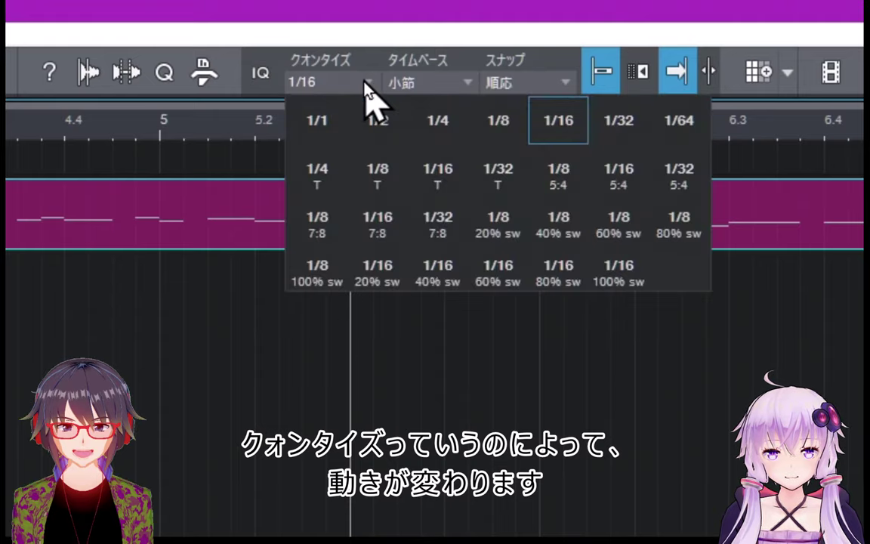
pyautogui.click(443, 130)
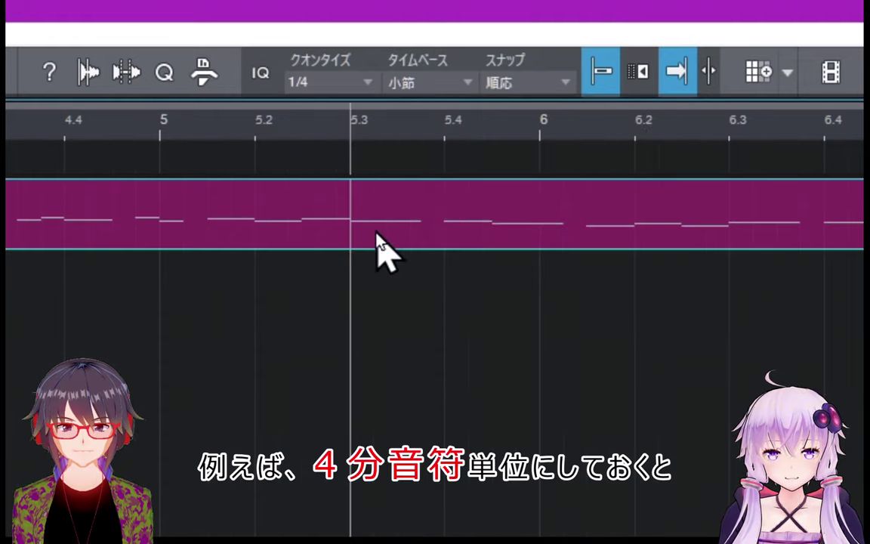
pyautogui.click(302, 125)
pyautogui.click(319, 128)
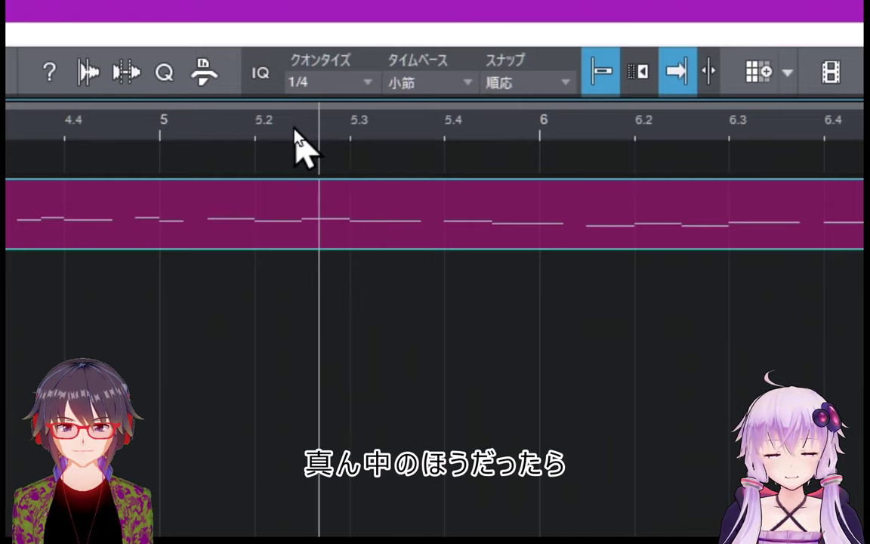
pyautogui.click(295, 128)
pyautogui.click(312, 129)
pyautogui.click(297, 130)
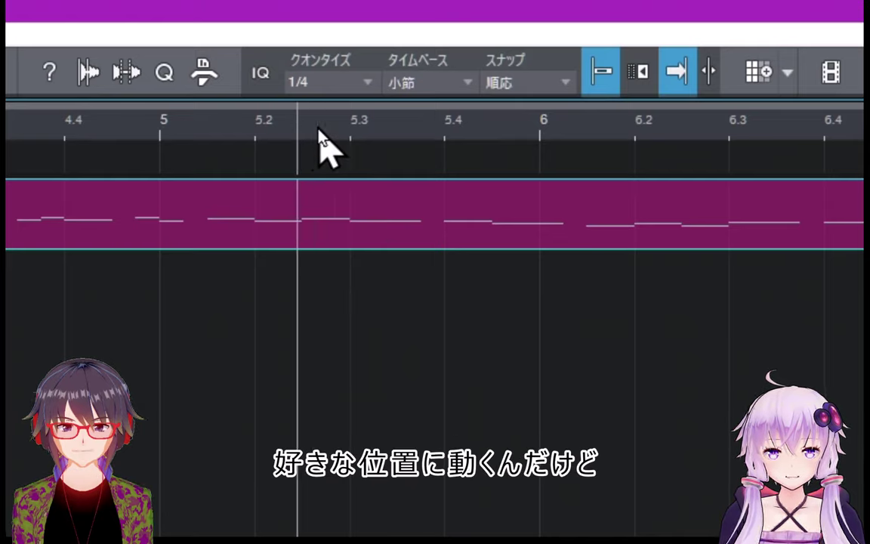
pyautogui.click(318, 130)
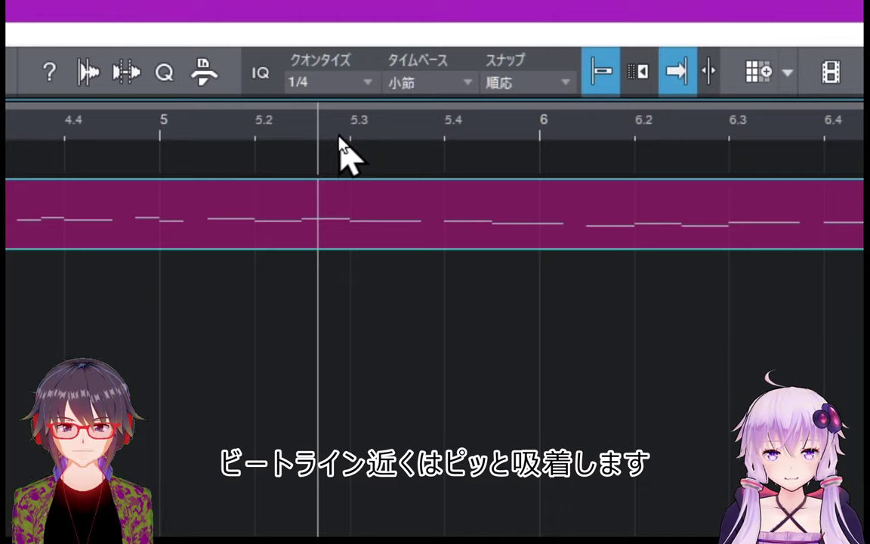
pyautogui.click(342, 142)
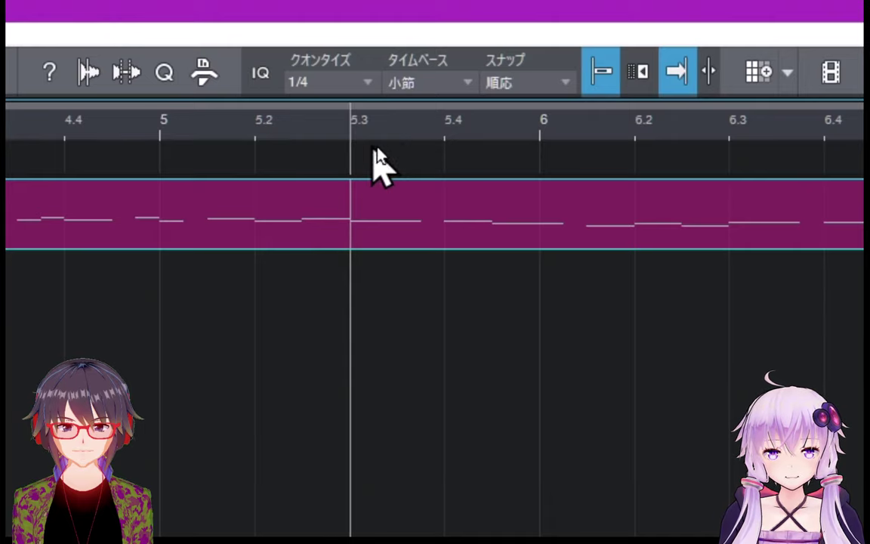
pyautogui.click(438, 141)
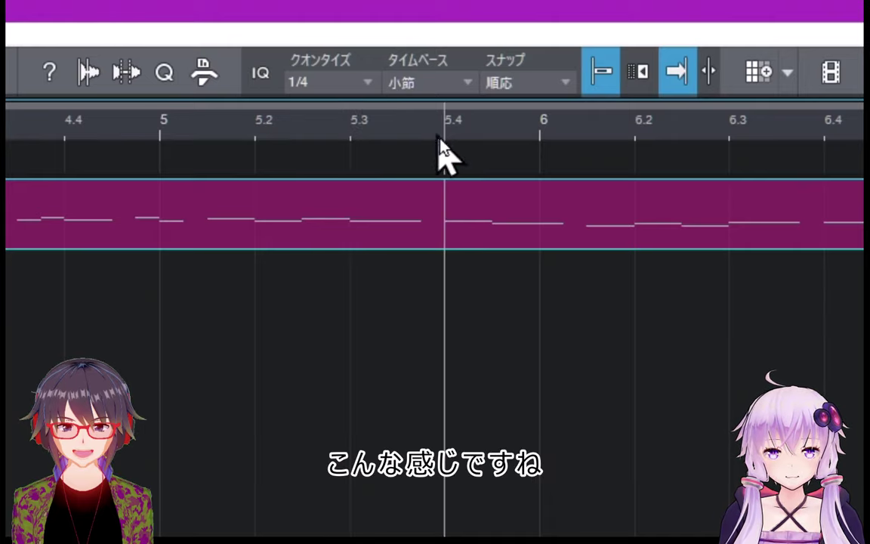
# Step: Place the playback cursor freely between beats 5.3 and 5.4, well away from the beat lines
pyautogui.click(398, 148)
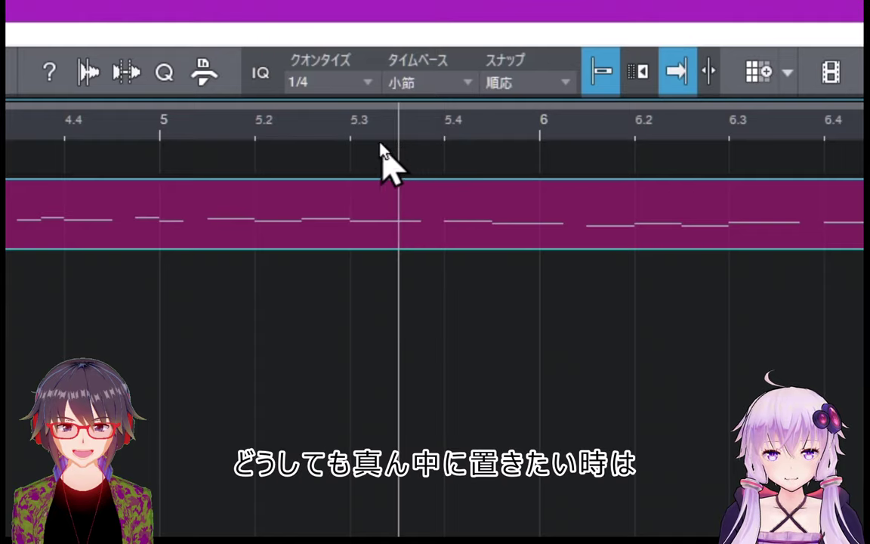
pyautogui.scroll(3, 419, 151)
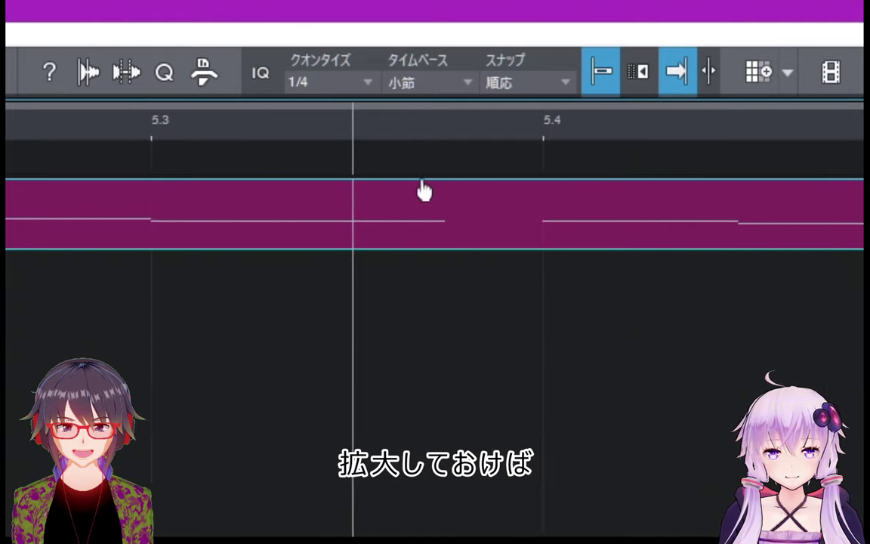
pyautogui.scroll(1, 423, 191)
pyautogui.click(446, 132)
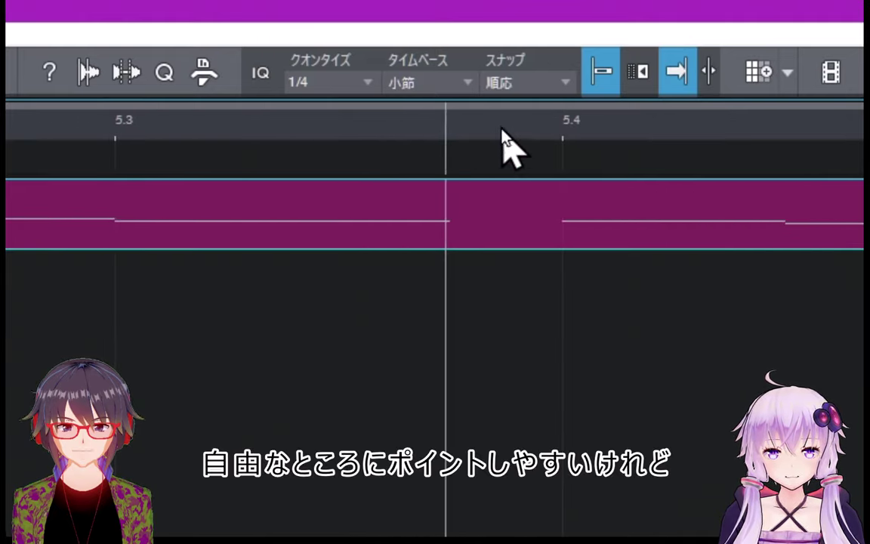
pyautogui.click(456, 127)
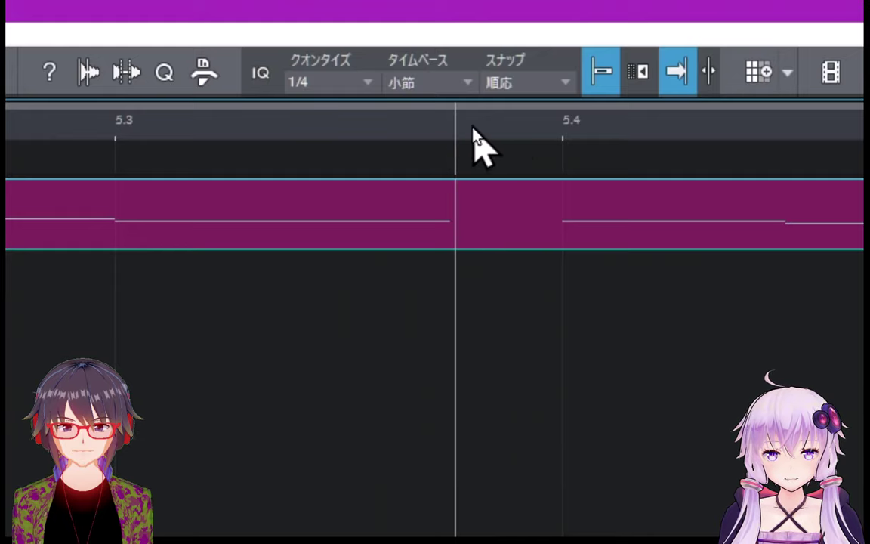
# Step: Place the playback cursor on bar 5, beat 4.4 and finally beat 4.3
pyautogui.moveTo(408, 122); pyautogui.dragTo(413, 44)
pyautogui.click(190, 129)
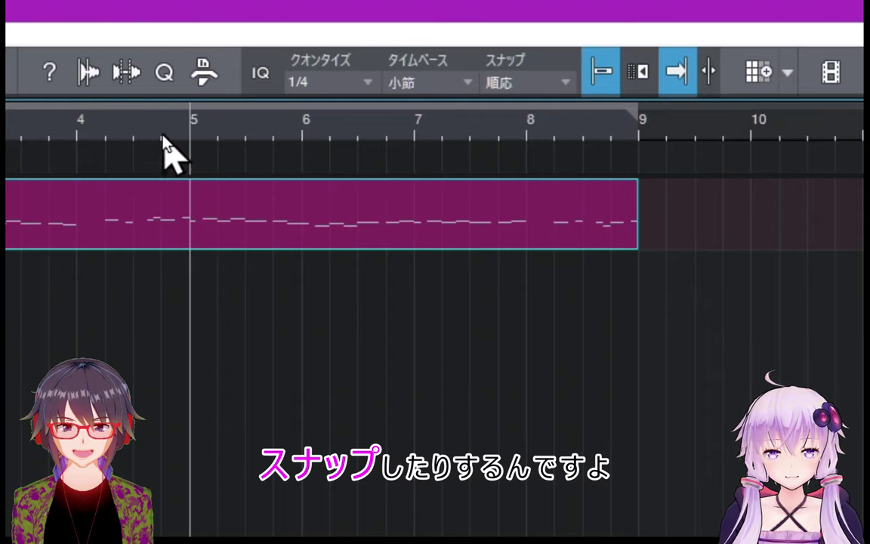
pyautogui.click(161, 137)
pyautogui.click(134, 136)
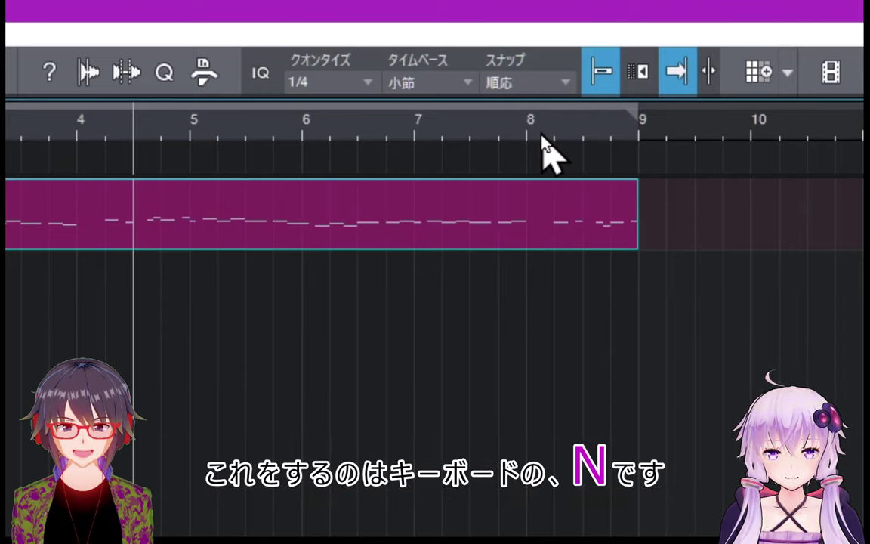
# Step: Switch snap off and back on, and enable Ripple Edit while keeping snap active
pyautogui.press('n')
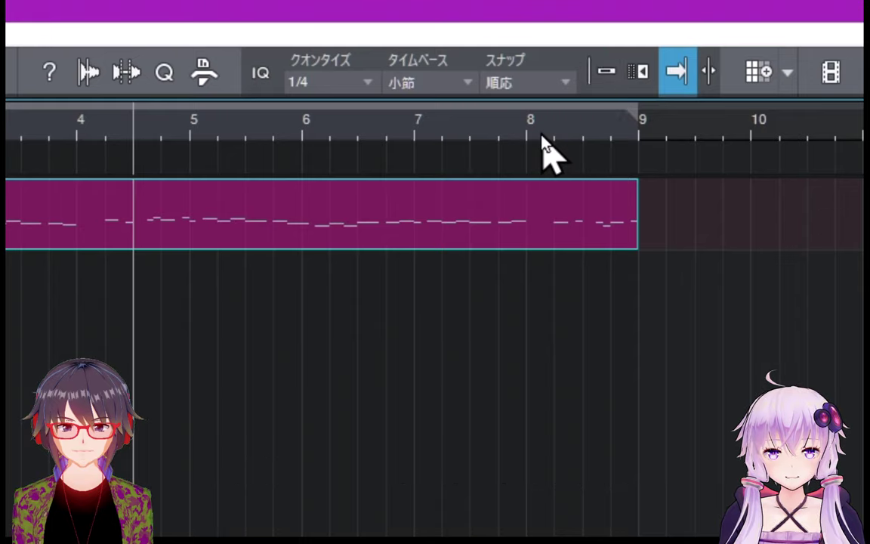
pyautogui.press('n')
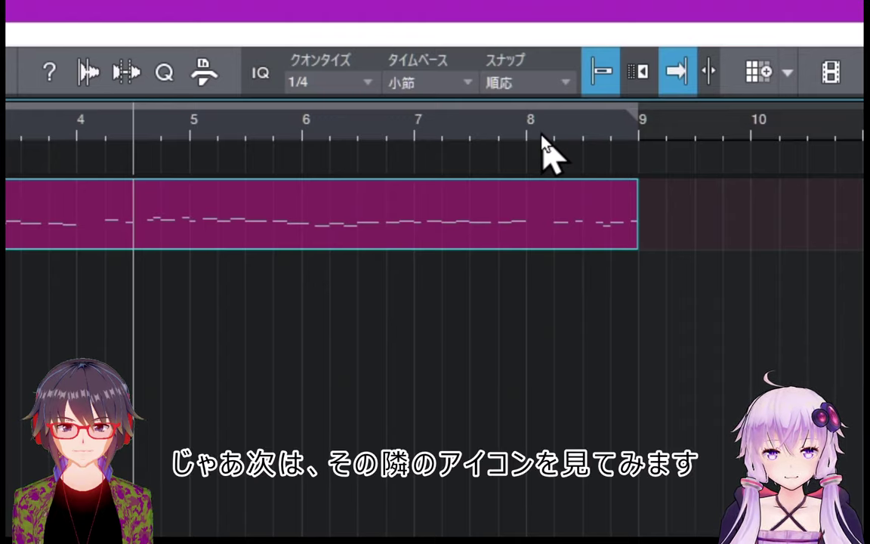
pyautogui.click(632, 75)
pyautogui.click(633, 80)
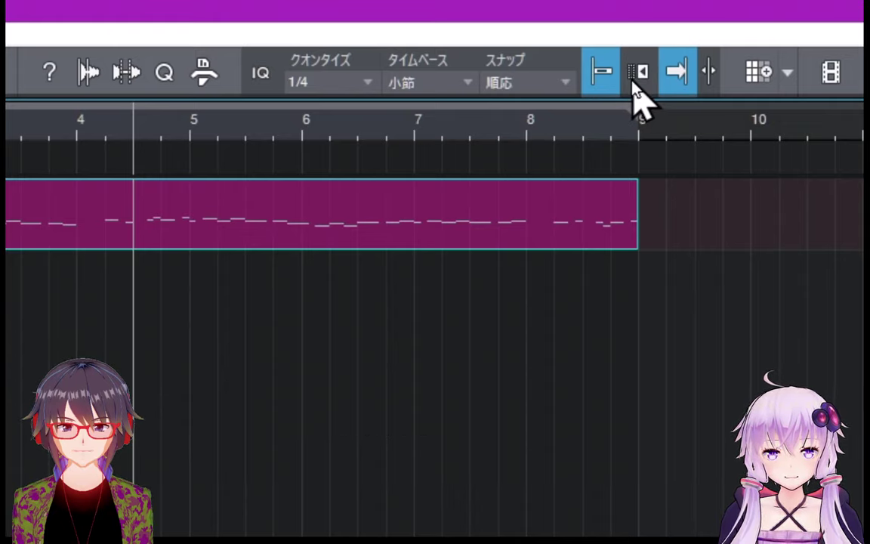
pyautogui.click(633, 80)
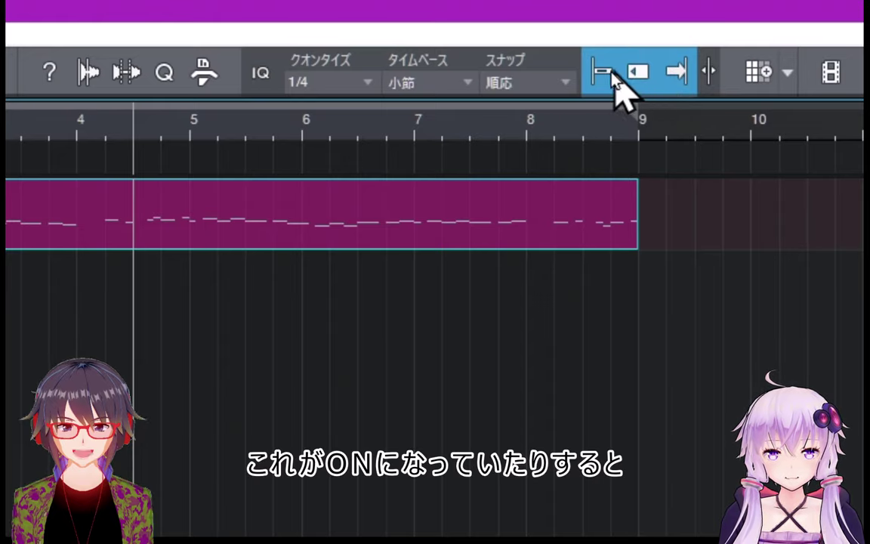
pyautogui.click(601, 72)
pyautogui.click(613, 75)
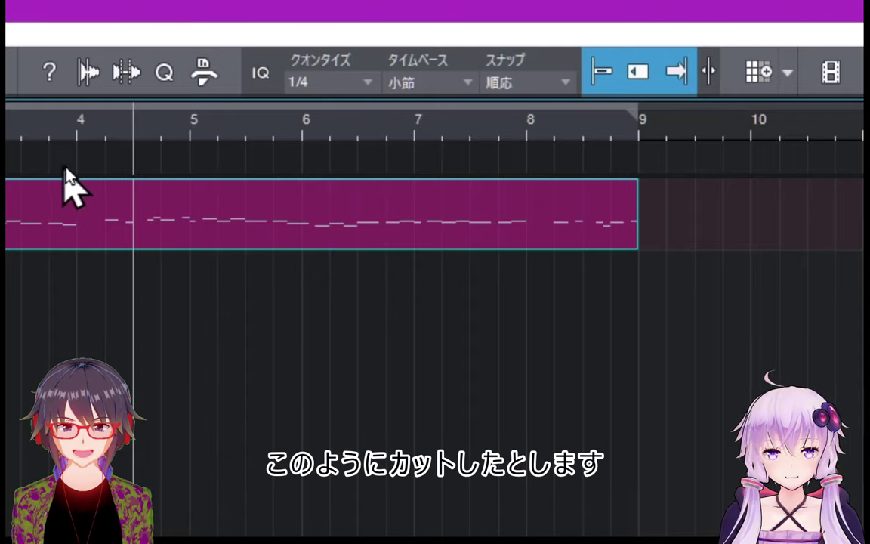
# Step: Split the MODO BASS event at bar 5 and bar 6
pyautogui.press('3')
pyautogui.click(191, 179)
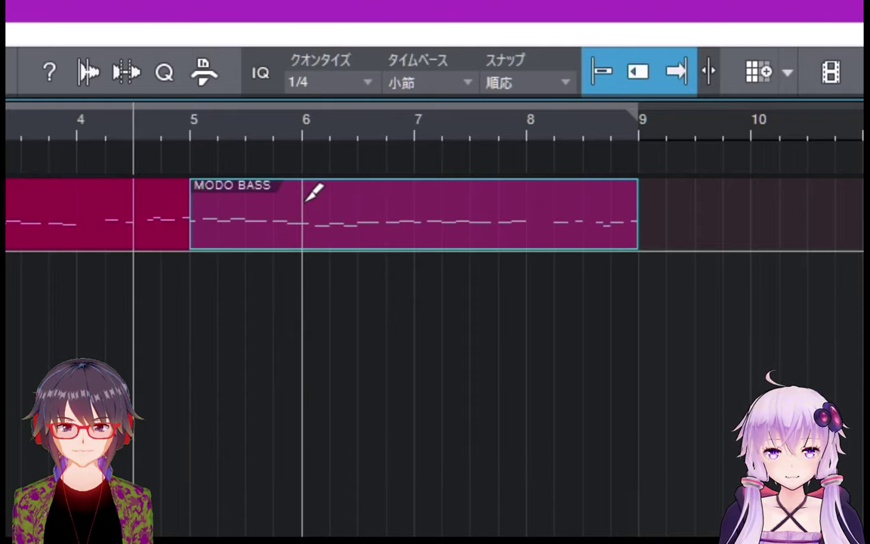
pyautogui.click(303, 192)
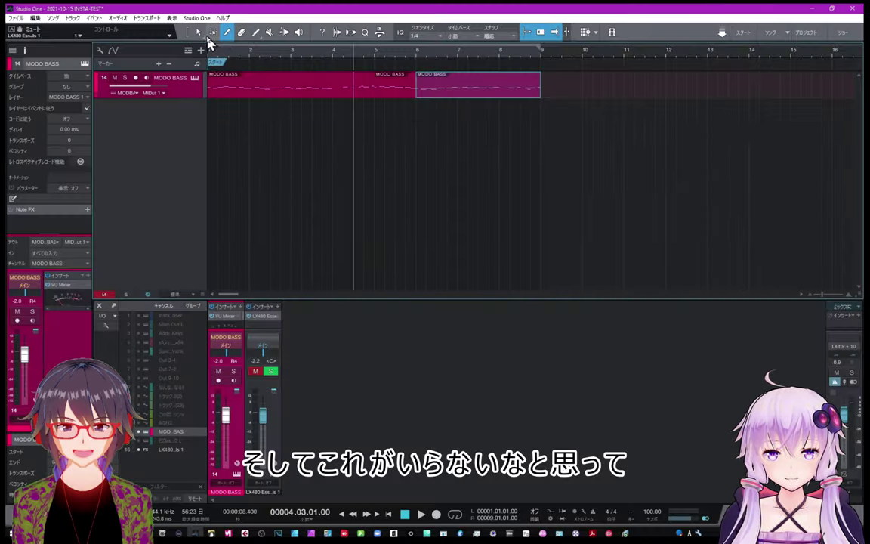
# Step: Delete the one-bar MODO BASS event between bars 5 and 6 with Ripple Edit on
pyautogui.click(200, 34)
pyautogui.click(392, 89)
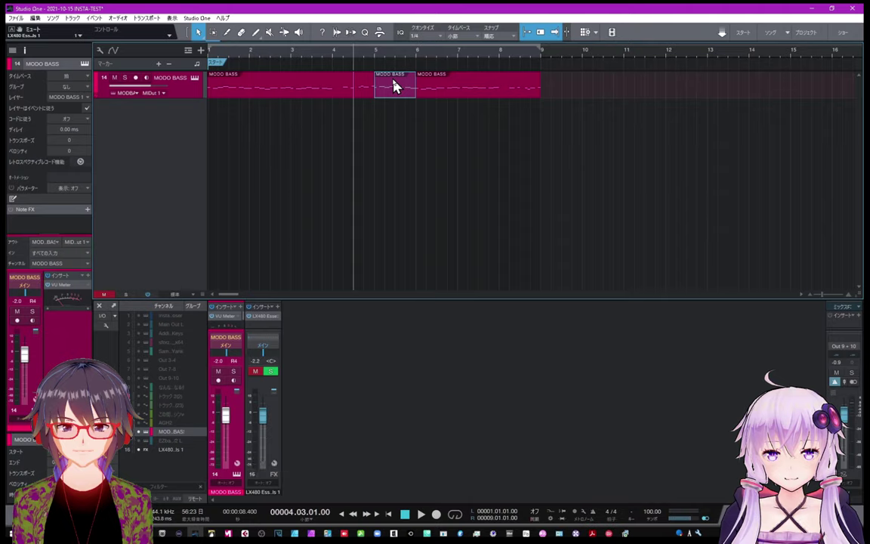
pyautogui.press('Delete')
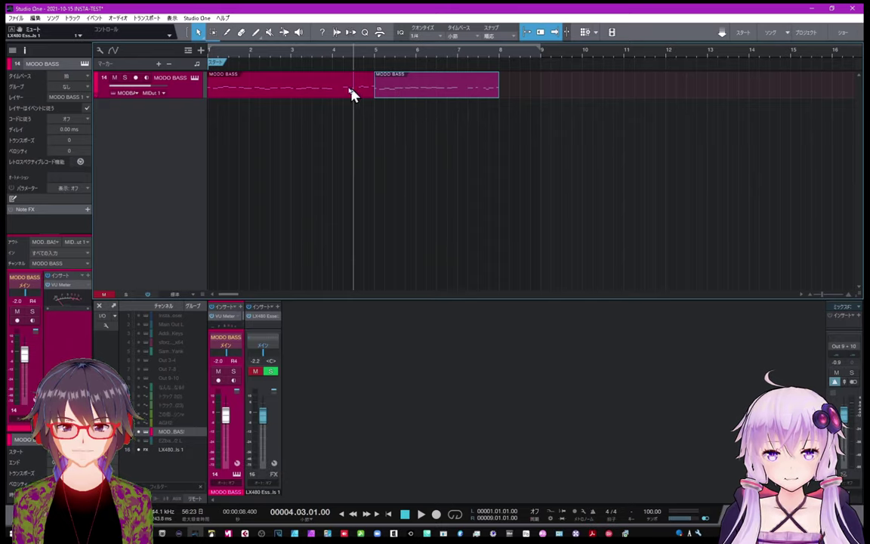
# Step: Split the first MODO BASS event at bar 4 and delete the piece between bars 4 and 5
pyautogui.click(227, 32)
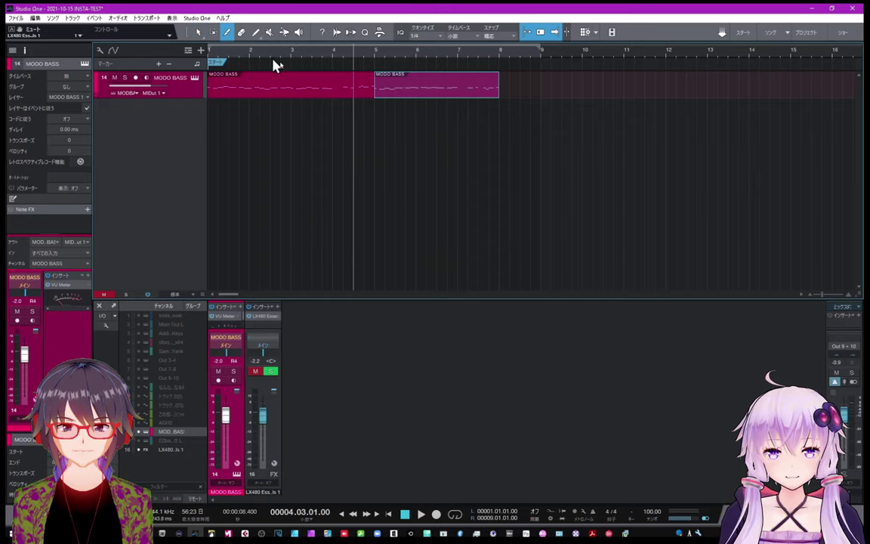
pyautogui.click(334, 79)
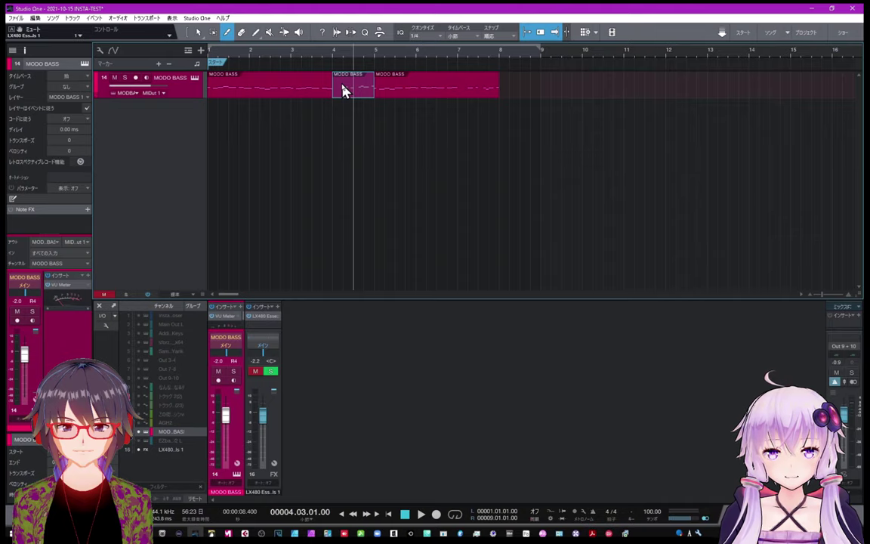
pyautogui.press('Delete')
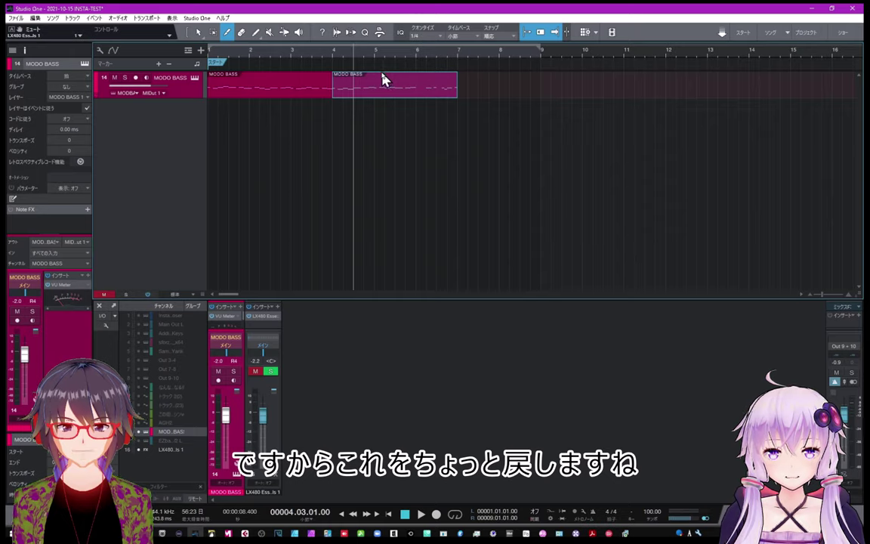
# Step: Undo the last two MODO BASS event deletions and the split at bar 4, and turn Ripple Edit off
pyautogui.hotkey('ctrl', 'z')
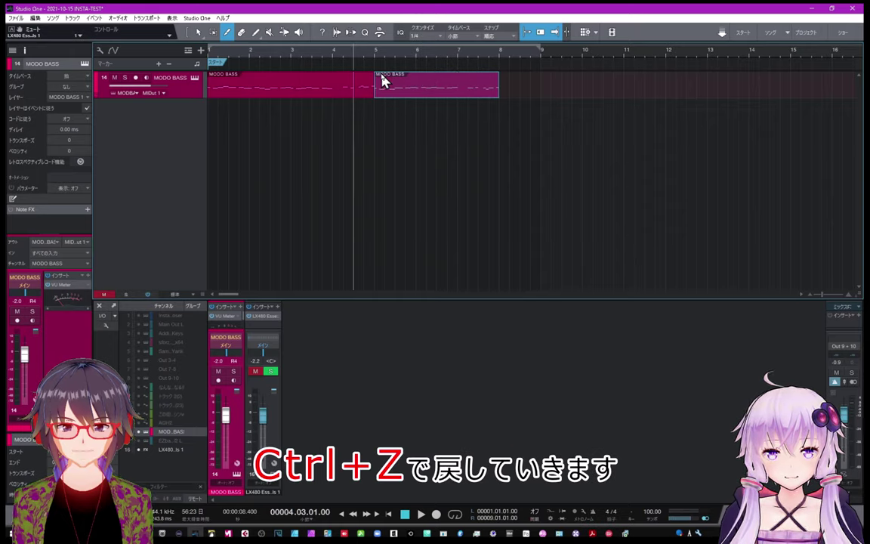
pyautogui.hotkey('ctrl', 'z')
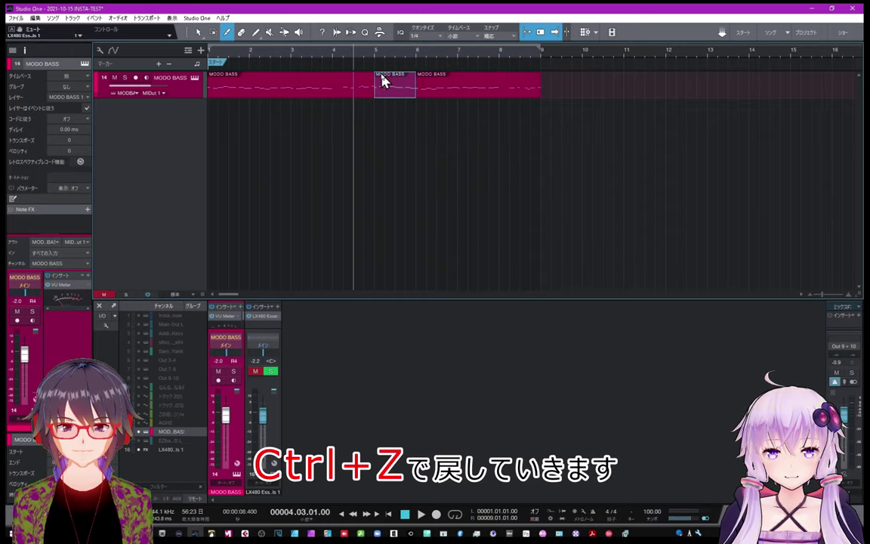
pyautogui.click(540, 34)
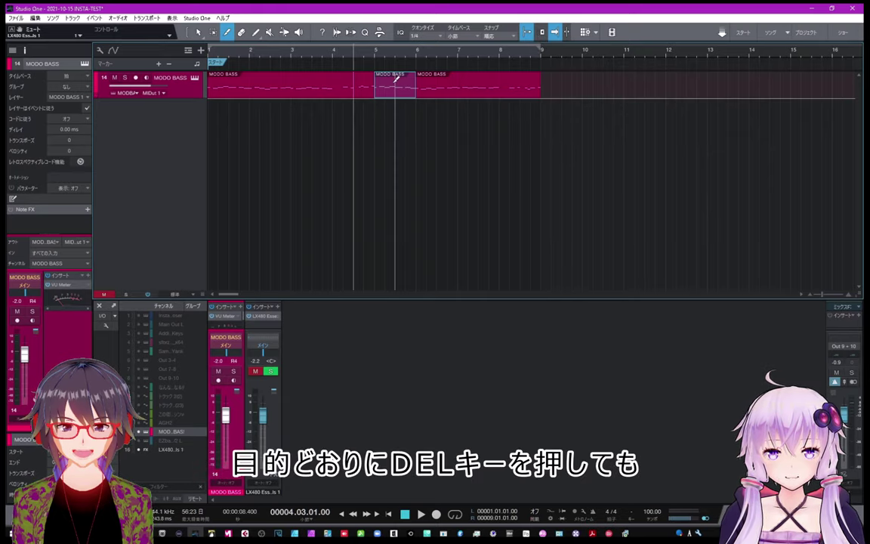
# Step: Delete the one-bar MODO BASS event between bars 5 and 6 with Ripple Edit off, and undo the deletion
pyautogui.press('Delete')
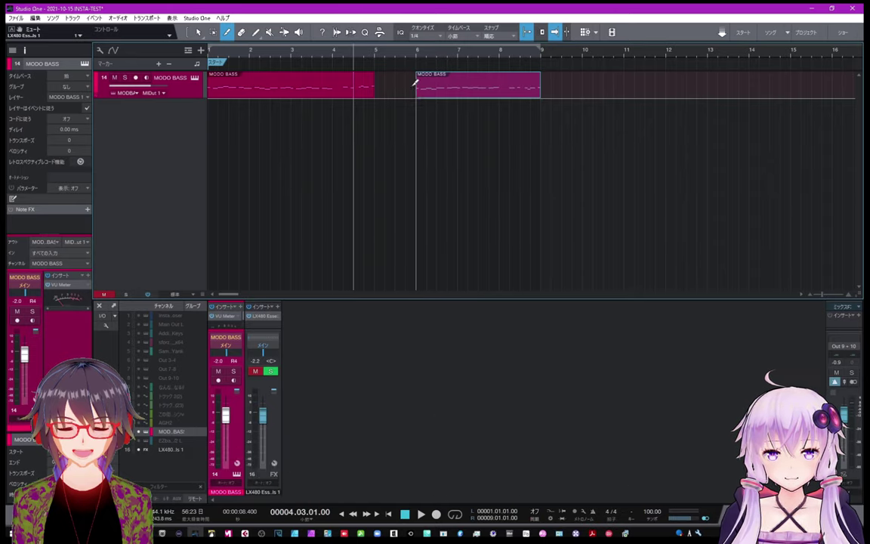
pyautogui.click(556, 34)
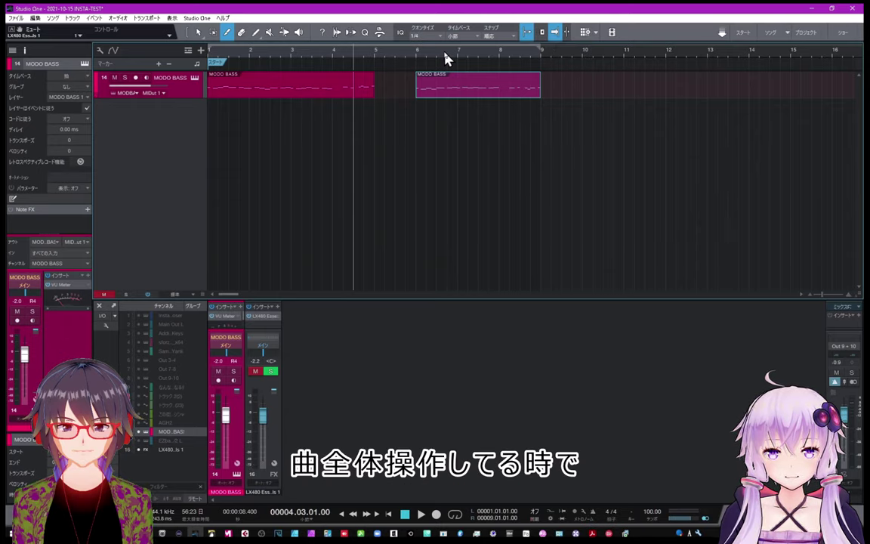
pyautogui.hotkey('ctrl', 'z')
# Step: With the Arrow tool active, place the playback cursor just after bar 8 and turn autoscroll off
pyautogui.moveTo(441, 60); pyautogui.dragTo(477, 74)
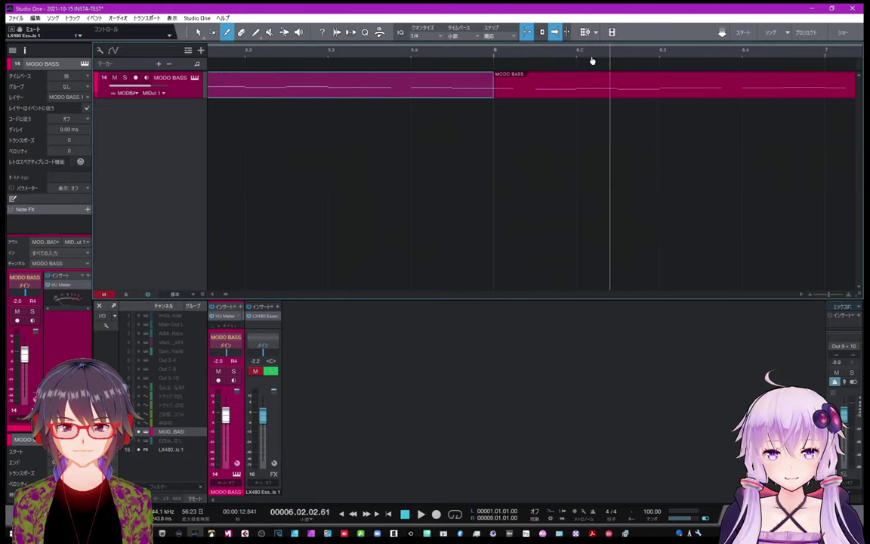
pyautogui.press('1')
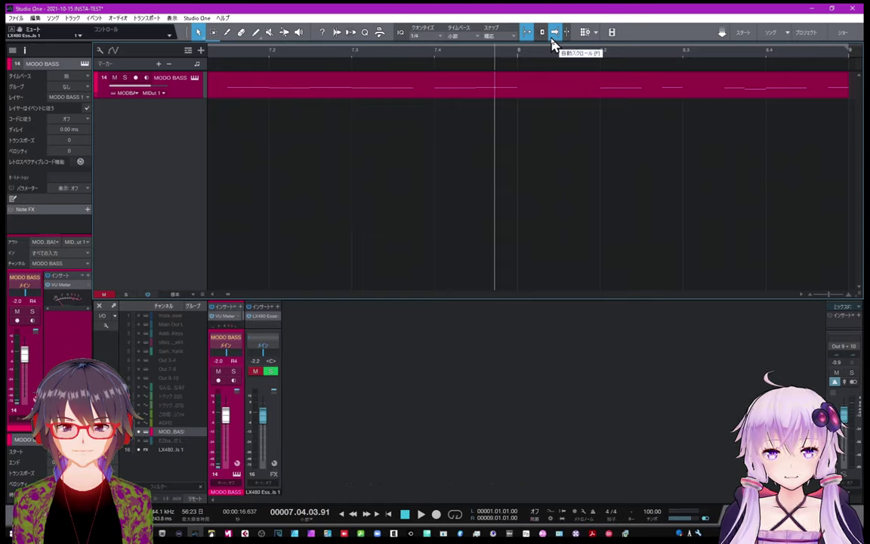
pyautogui.click(532, 54)
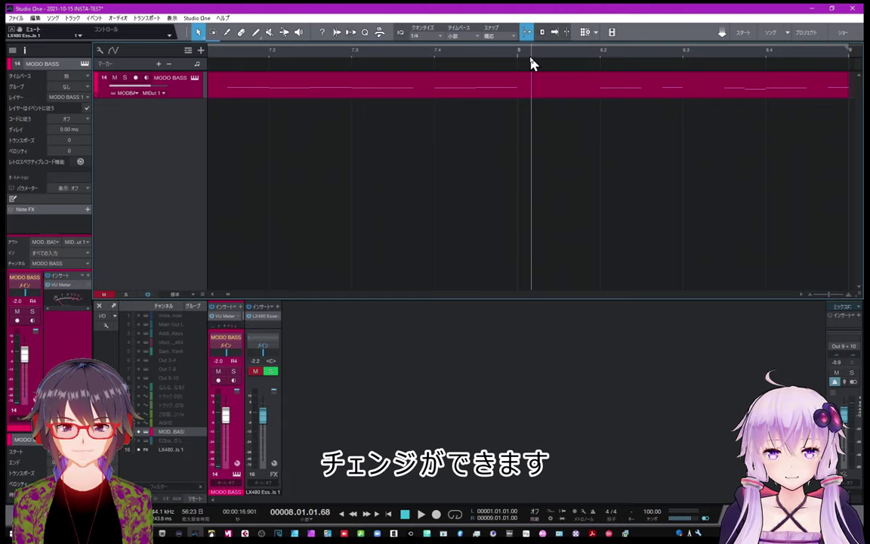
pyautogui.press('f')
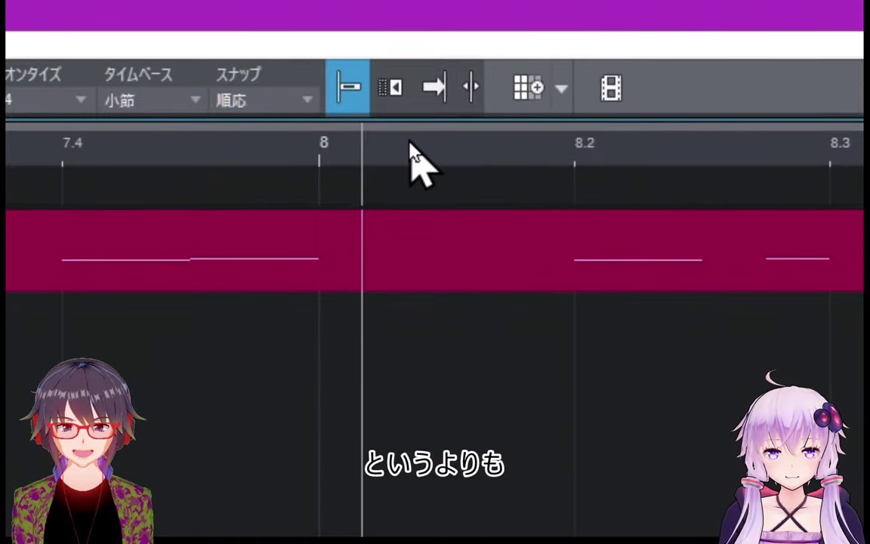
# Step: Split the MODO BASS events at bar 7 and bar 3
pyautogui.moveTo(410, 144); pyautogui.dragTo(449, 66)
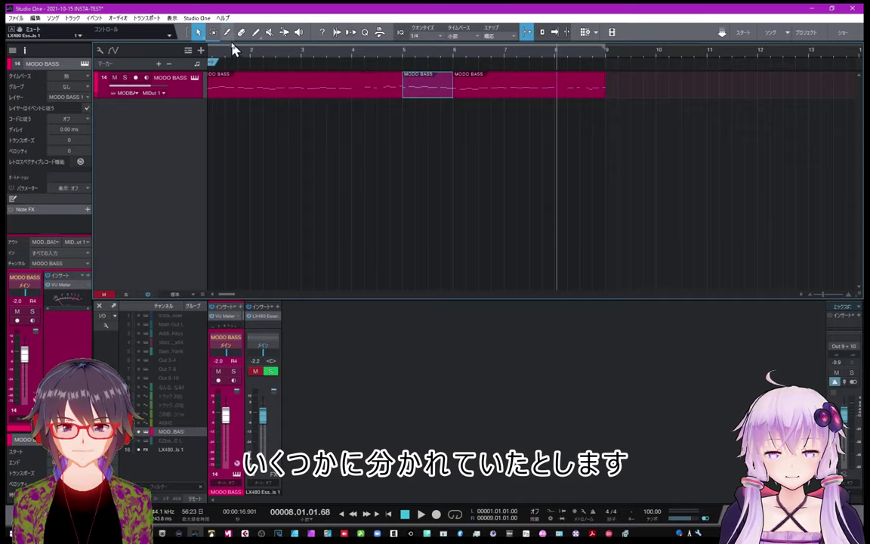
pyautogui.press('3')
pyautogui.click(506, 71)
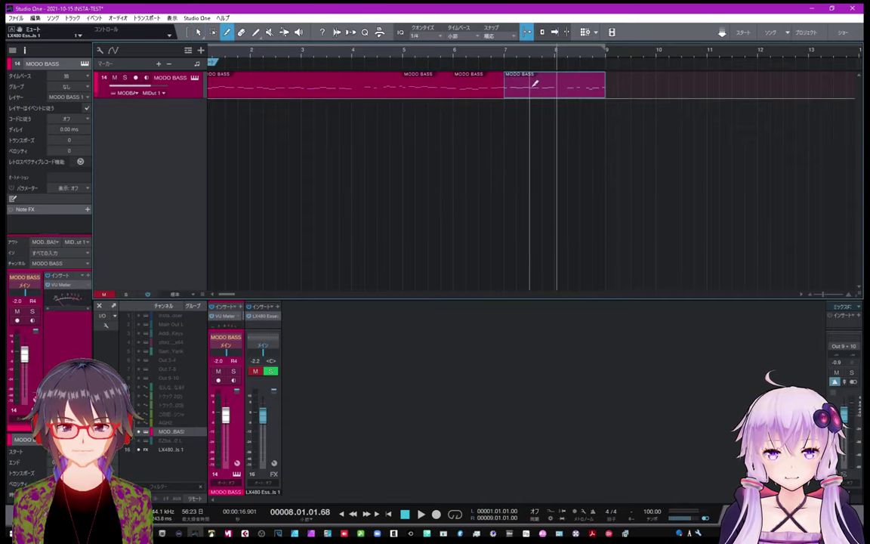
pyautogui.click(302, 75)
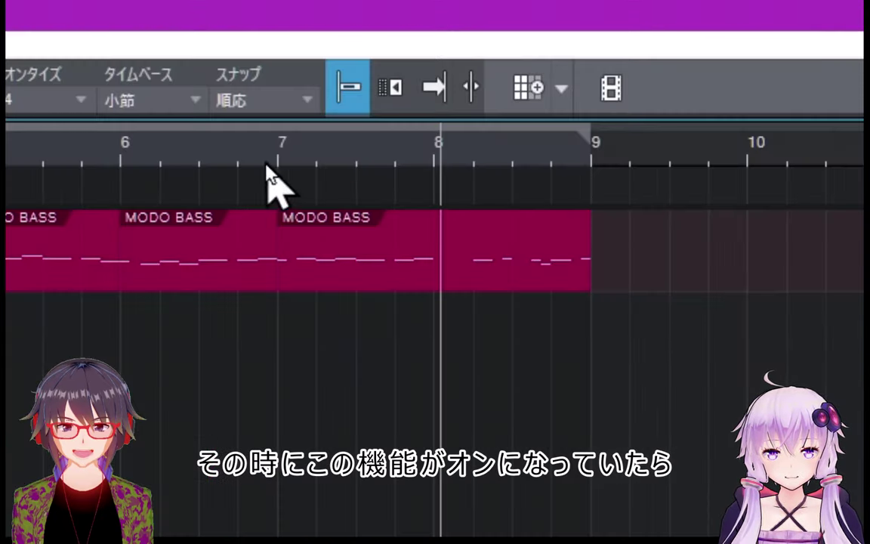
# Step: Turn on Cursor Follows Edit Position and select the MODO BASS events starting at bars 7, 5 and 6, ending on the bar 5 event
pyautogui.click(468, 89)
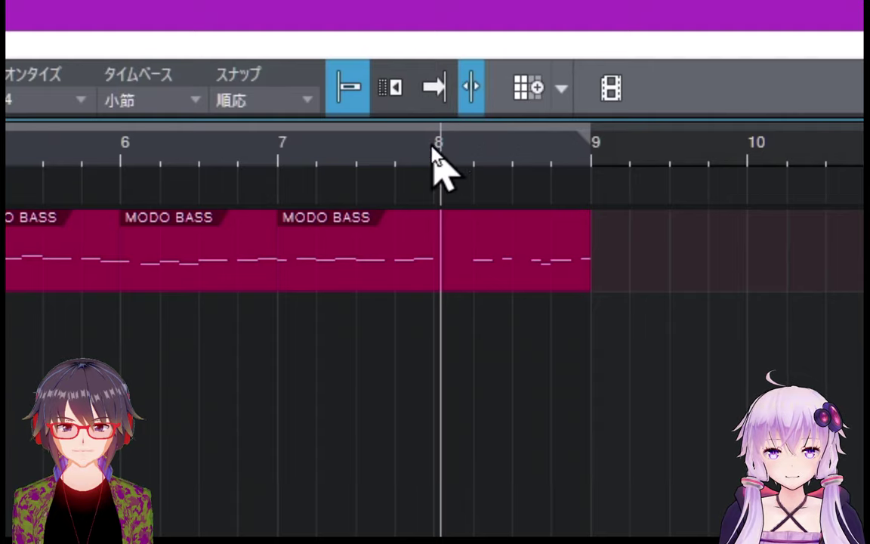
pyautogui.click(330, 269)
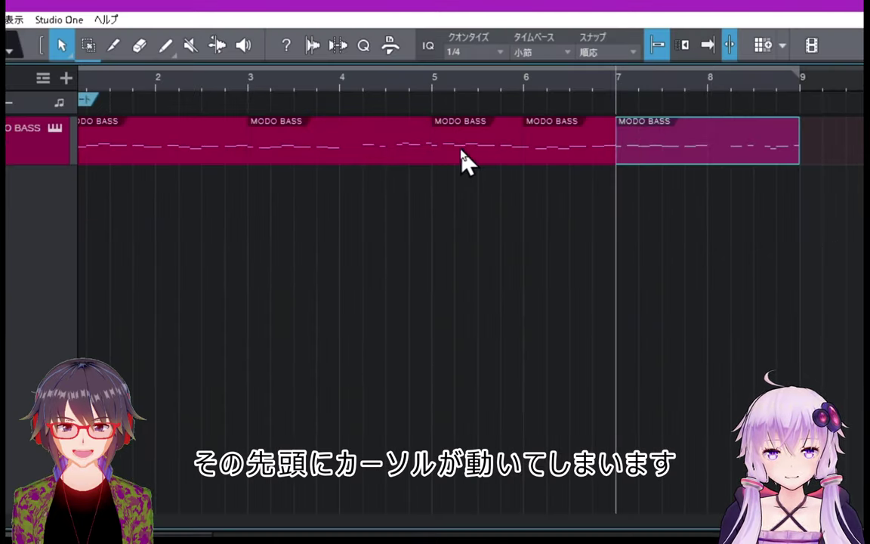
pyautogui.click(461, 151)
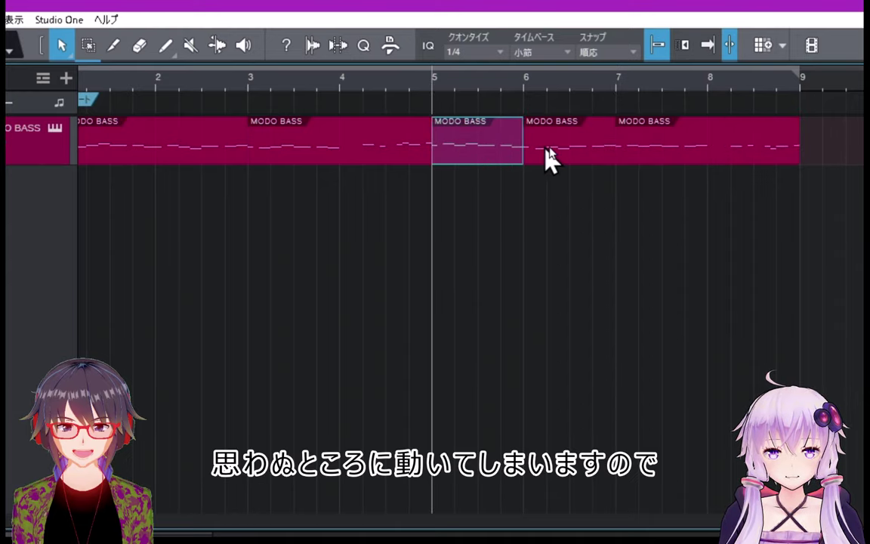
pyautogui.click(572, 156)
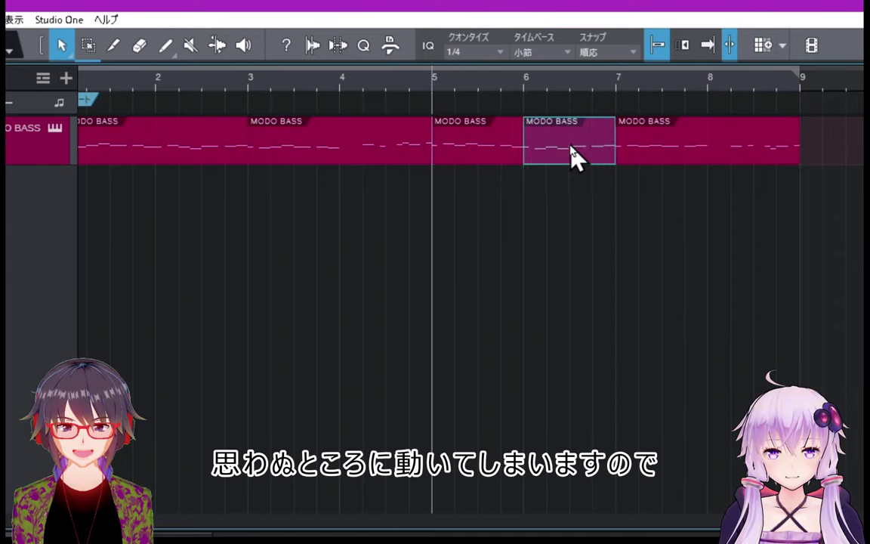
pyautogui.click(496, 159)
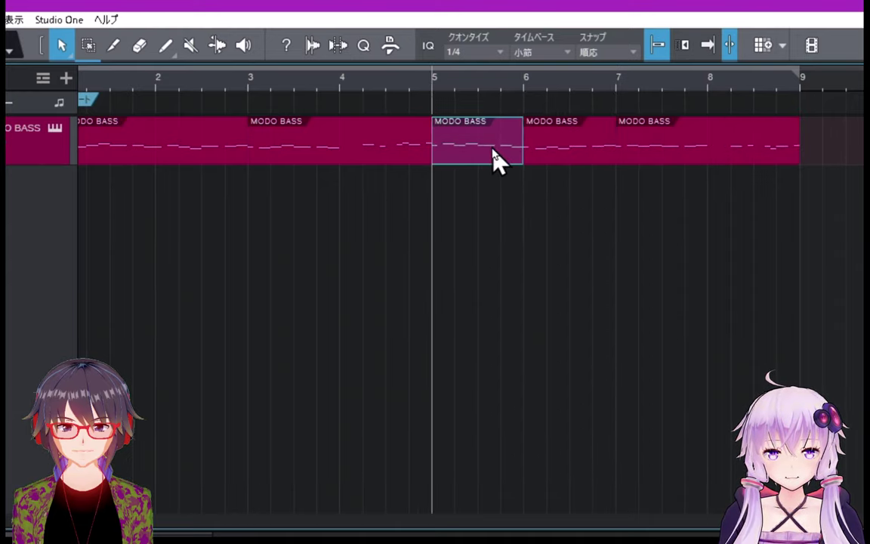
# Step: Turn Cursor Follows Edit Position off, toggling it to compare the two states
pyautogui.click(730, 60)
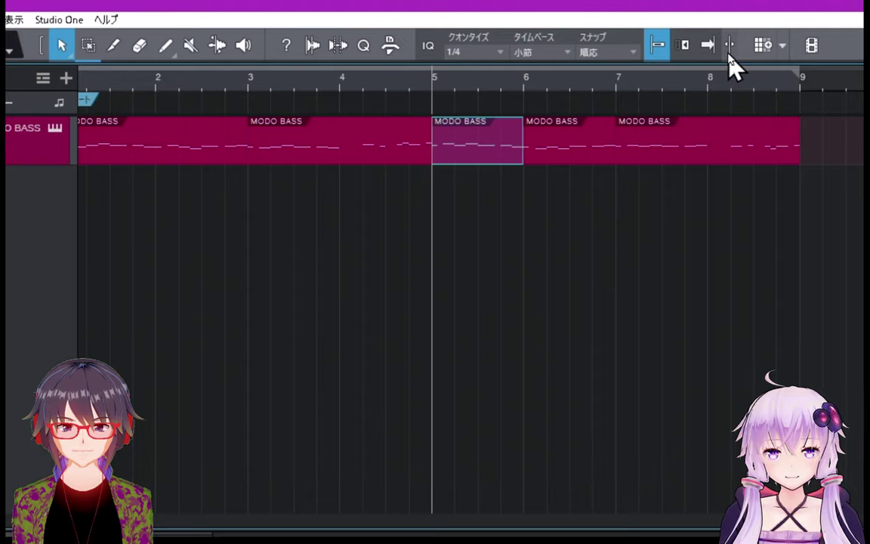
pyautogui.click(730, 54)
pyautogui.click(730, 54)
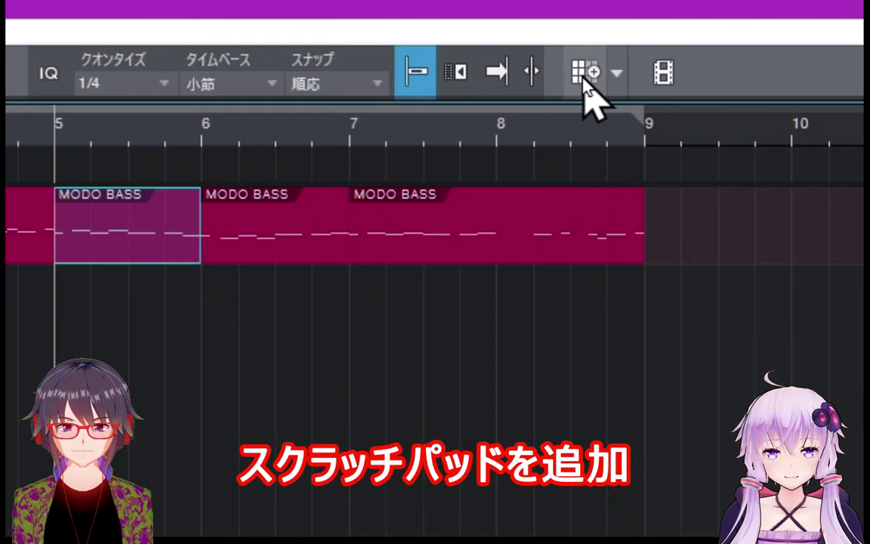
# Step: Add a scratch pad and widen its area by moving the dividing line toward the arrangement
pyautogui.click(615, 74)
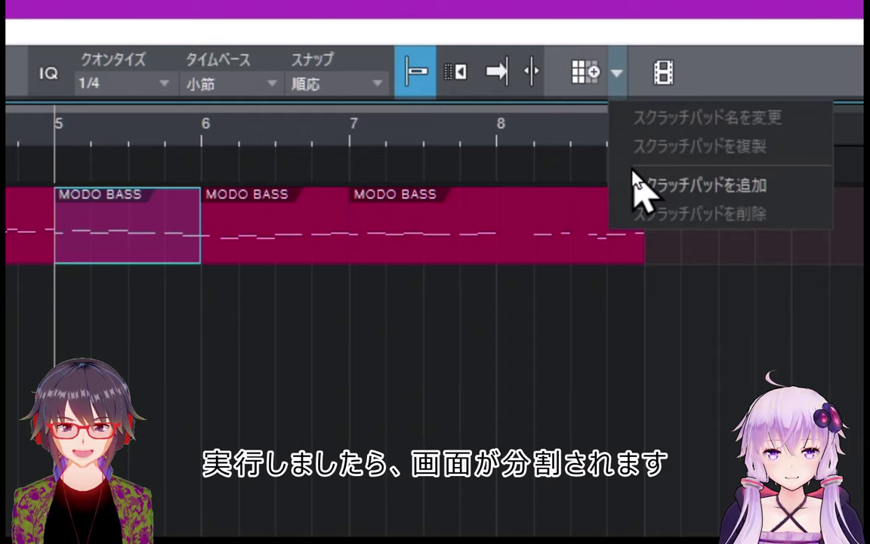
pyautogui.click(639, 188)
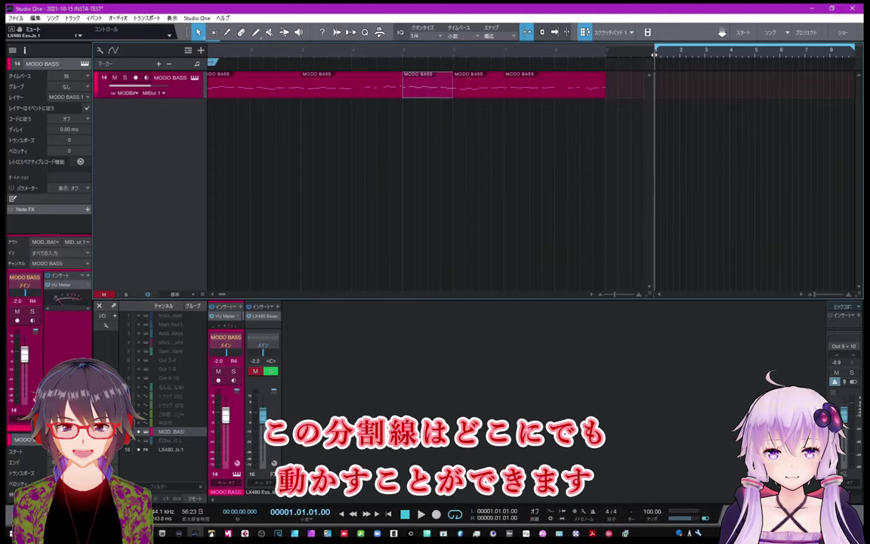
pyautogui.moveTo(654, 55); pyautogui.dragTo(560, 52)
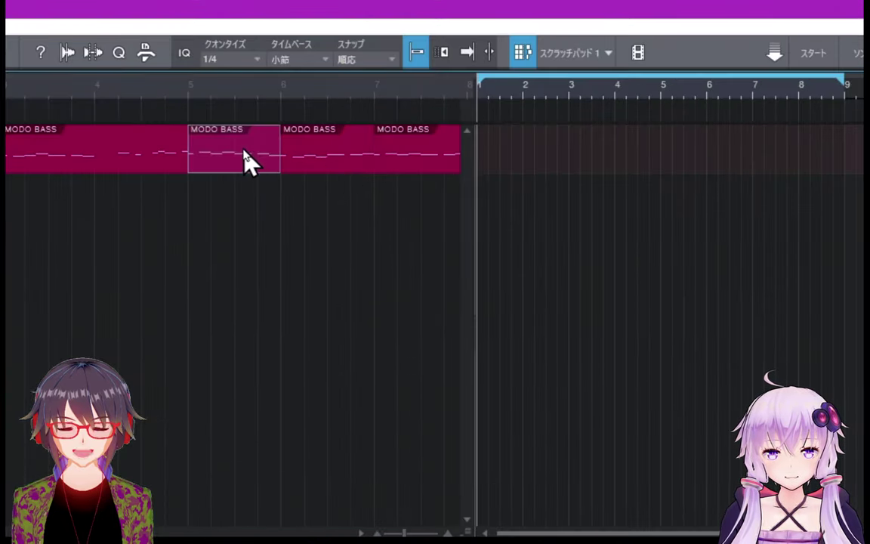
# Step: Copy the MODO BASS event between bars 5 and 6 and paste it at bar 5 of Scratch Pad 1
pyautogui.click(234, 163)
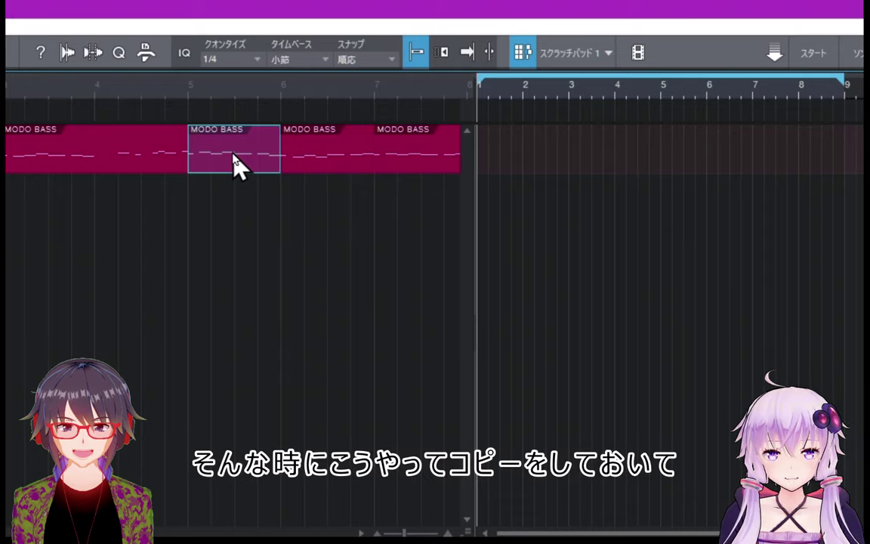
pyautogui.rightClick(233, 161)
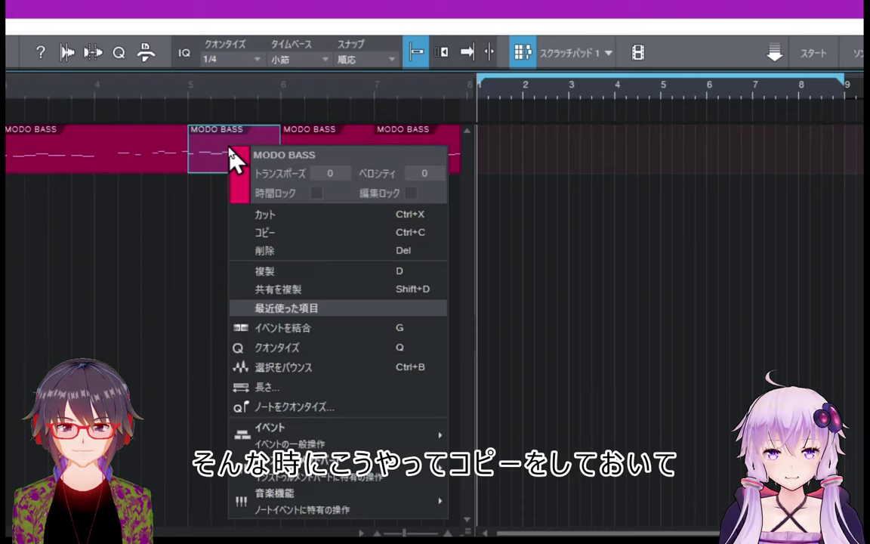
pyautogui.click(263, 232)
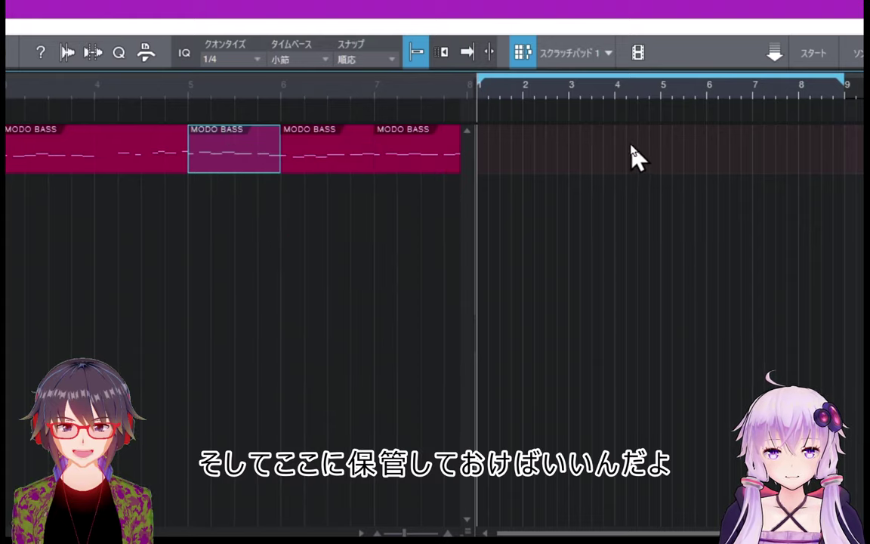
pyautogui.click(663, 106)
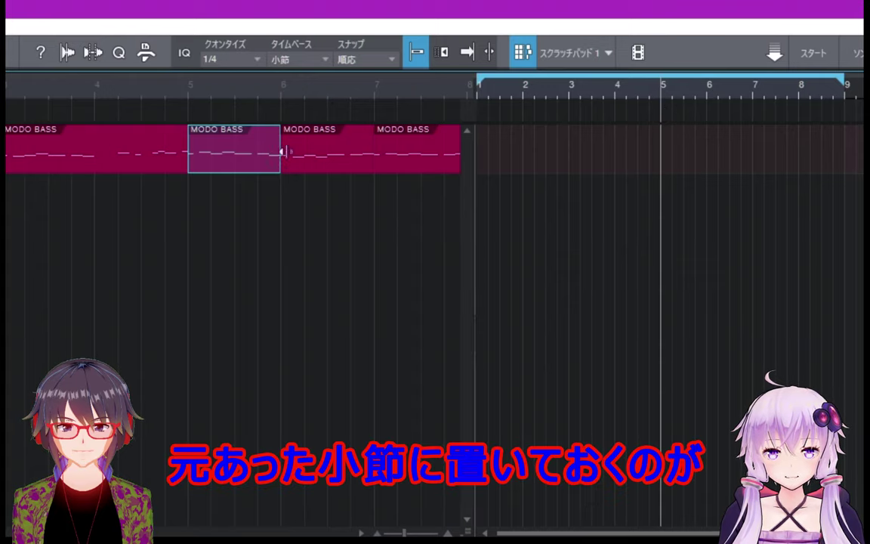
pyautogui.rightClick(661, 144)
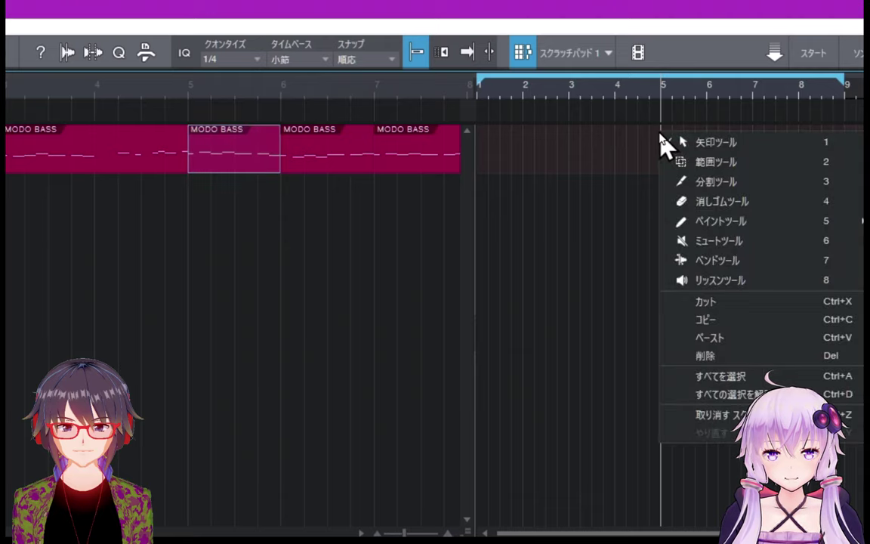
pyautogui.click(702, 346)
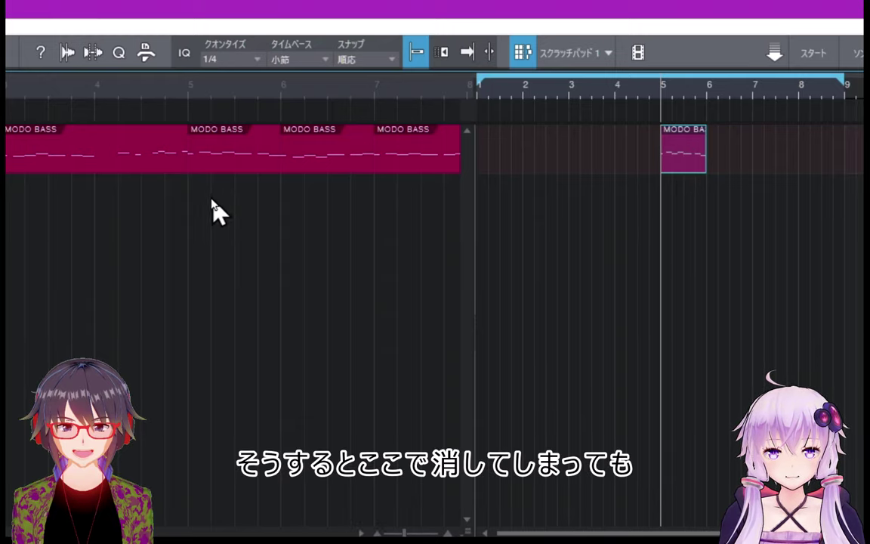
# Step: Delete the arrangement's MODO BASS event at bar 5 and restore it with a copy of the scratch pad event
pyautogui.click(224, 171)
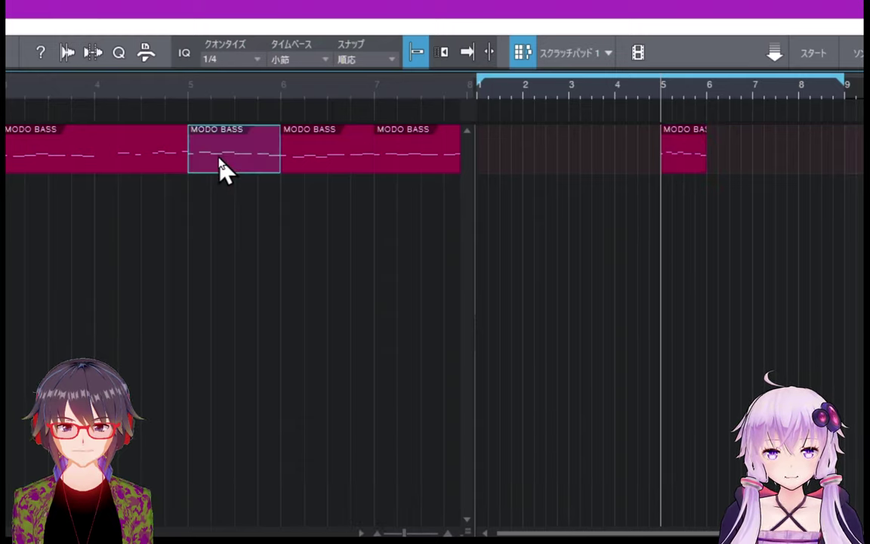
pyautogui.press('Delete')
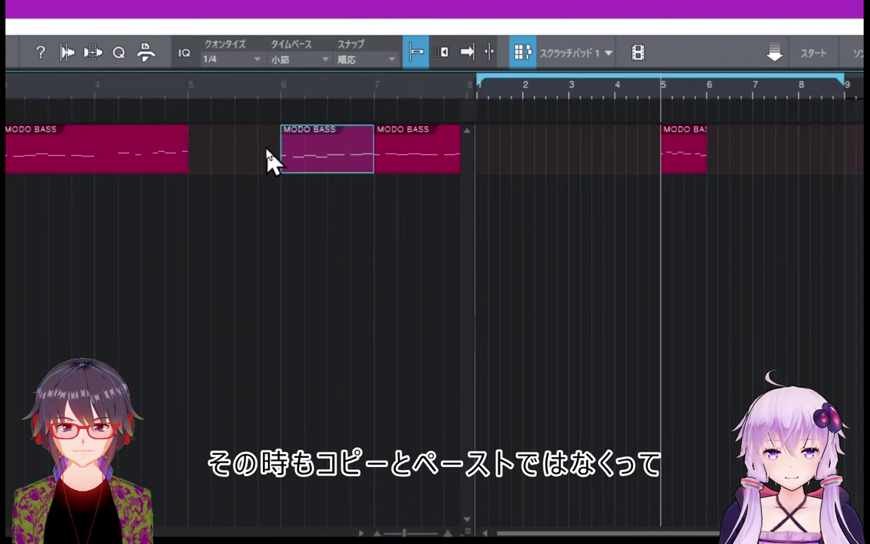
pyautogui.click(688, 166)
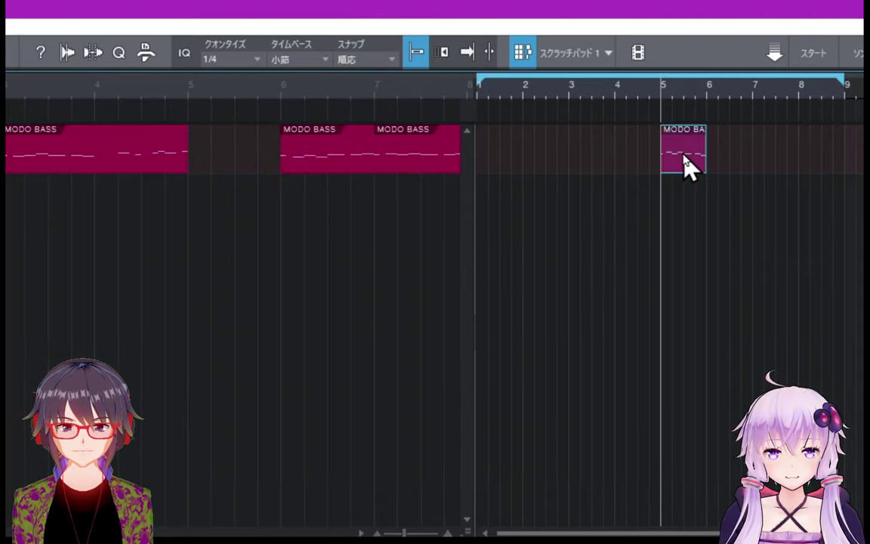
pyautogui.moveTo(689, 166); pyautogui.dragTo(238, 163)
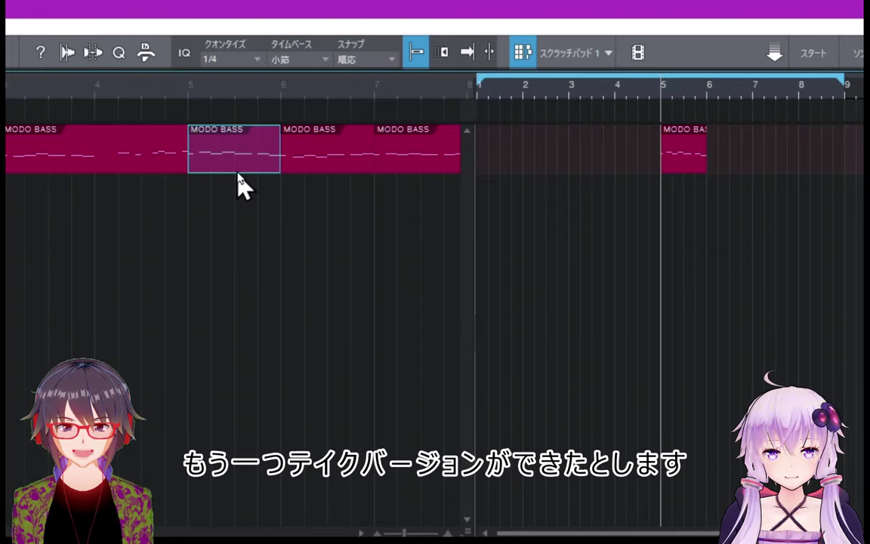
# Step: Copy the MODO BASS event between bars 6 and 7 to bar 6 of Scratch Pad 1, and reselect the original
pyautogui.press('Right')
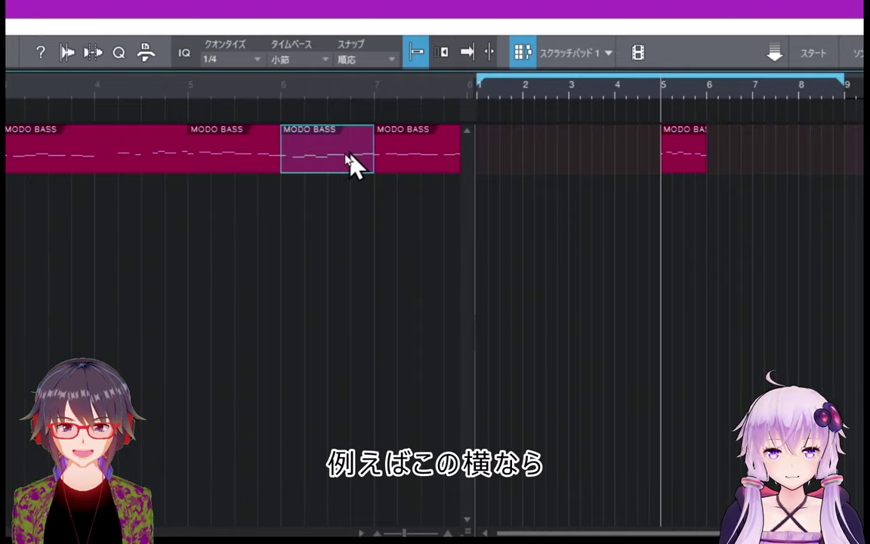
pyautogui.moveTo(335, 158); pyautogui.dragTo(752, 142)
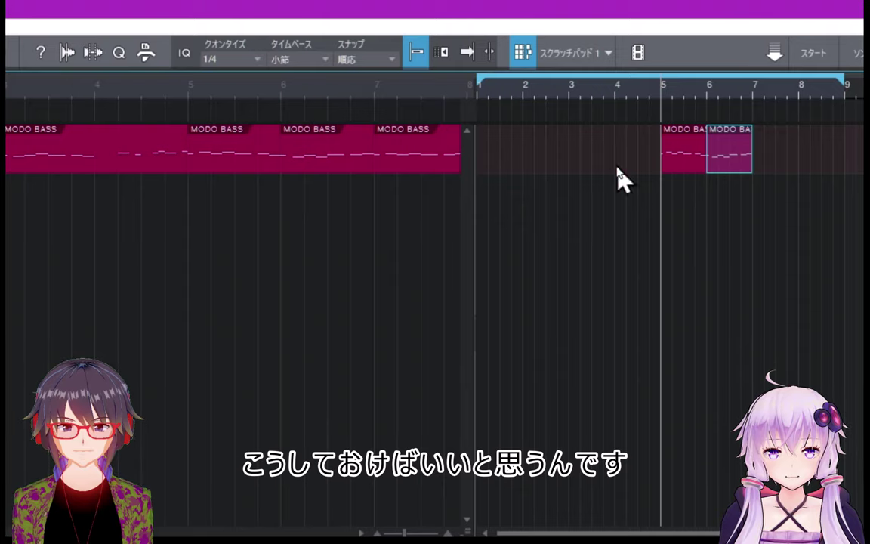
pyautogui.click(316, 167)
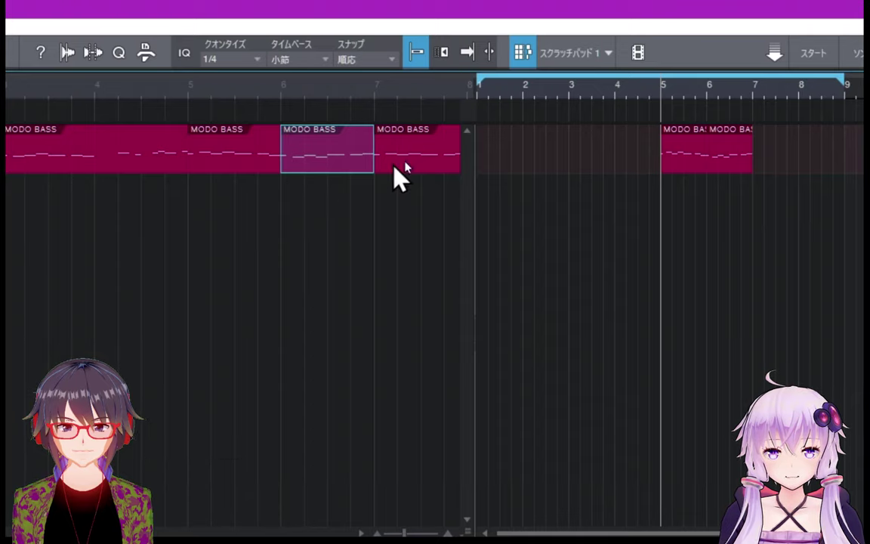
# Step: Add a second scratch pad and copy the MODO BASS event between bars 6 and 7 to its bar 6
pyautogui.click(608, 58)
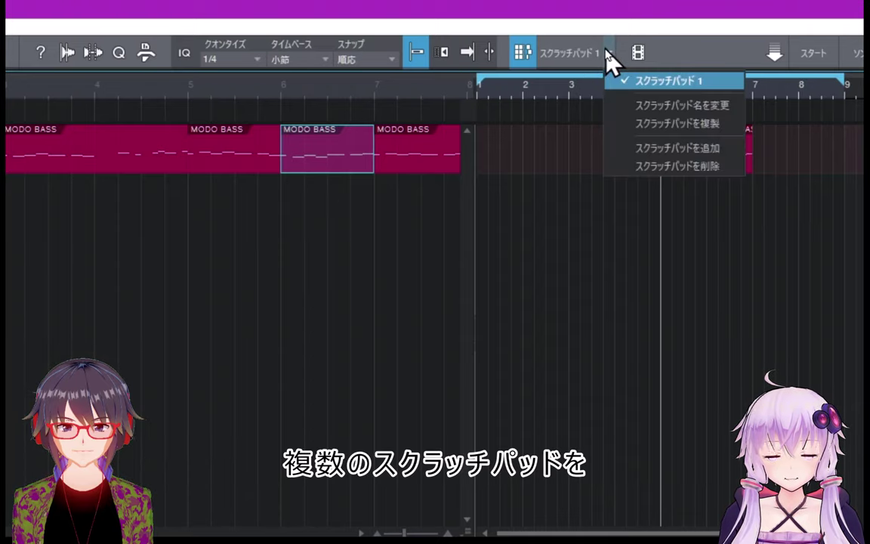
pyautogui.click(625, 149)
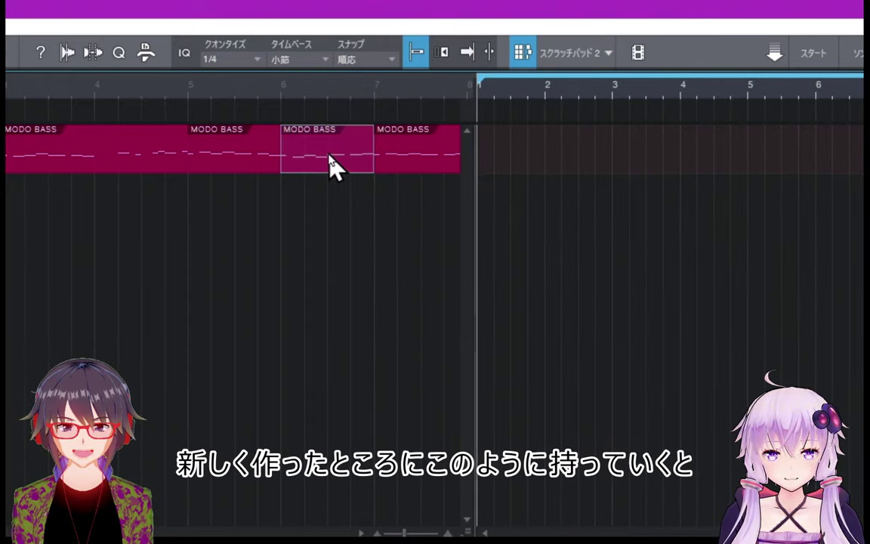
pyautogui.moveTo(334, 165); pyautogui.dragTo(849, 139)
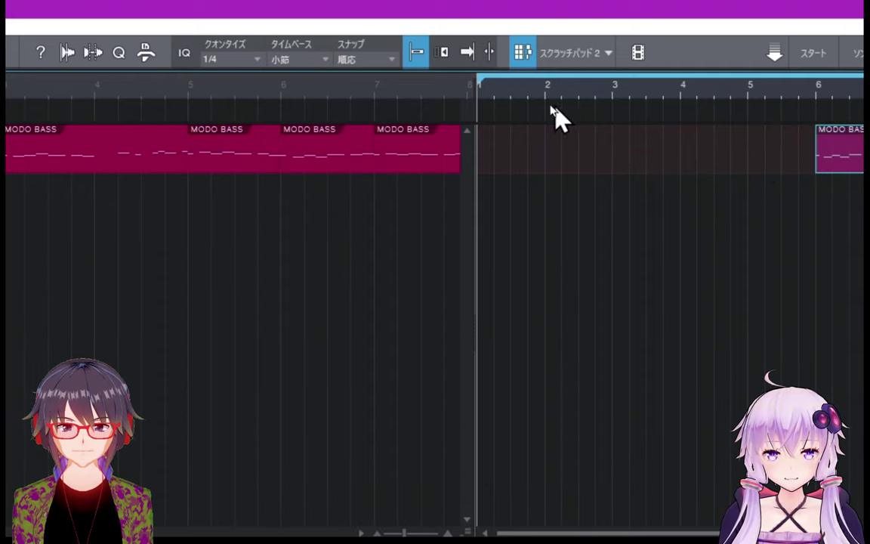
# Step: Switch back to Scratch Pad 1 and rename it TAKE1
pyautogui.click(607, 55)
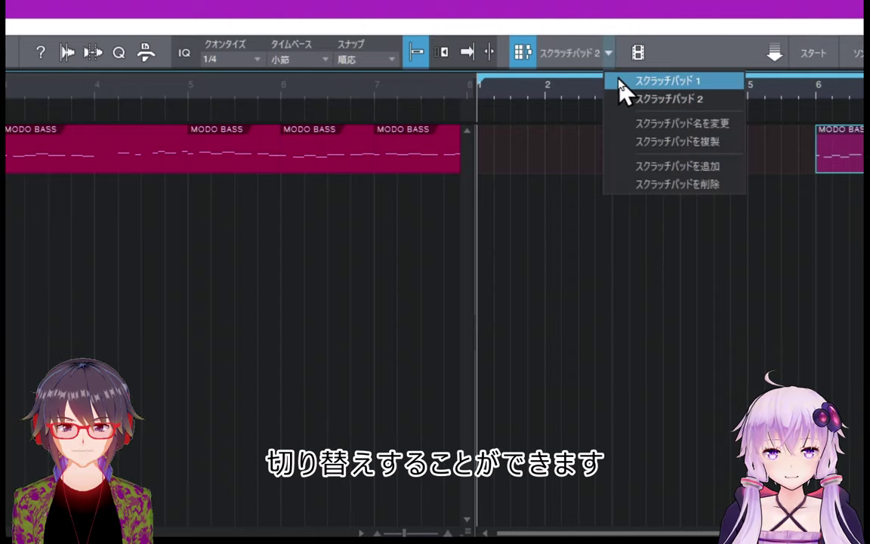
pyautogui.click(621, 82)
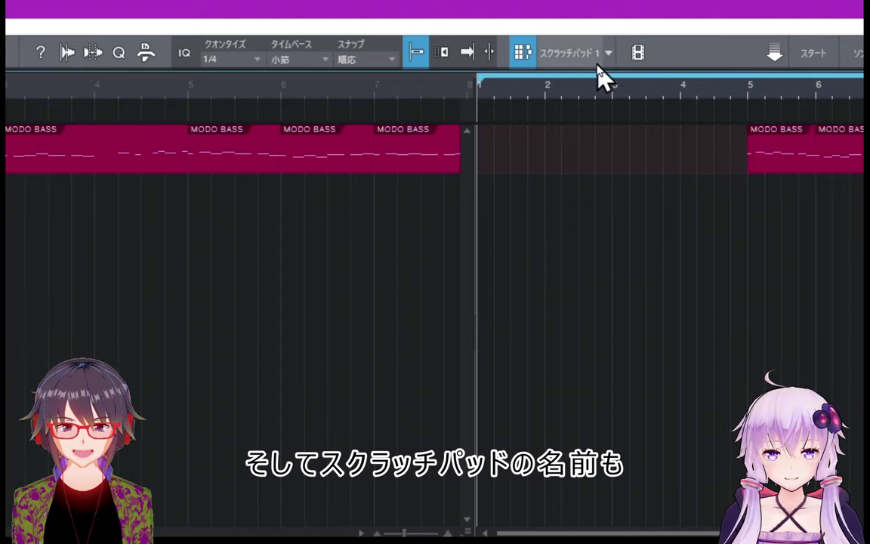
pyautogui.click(610, 59)
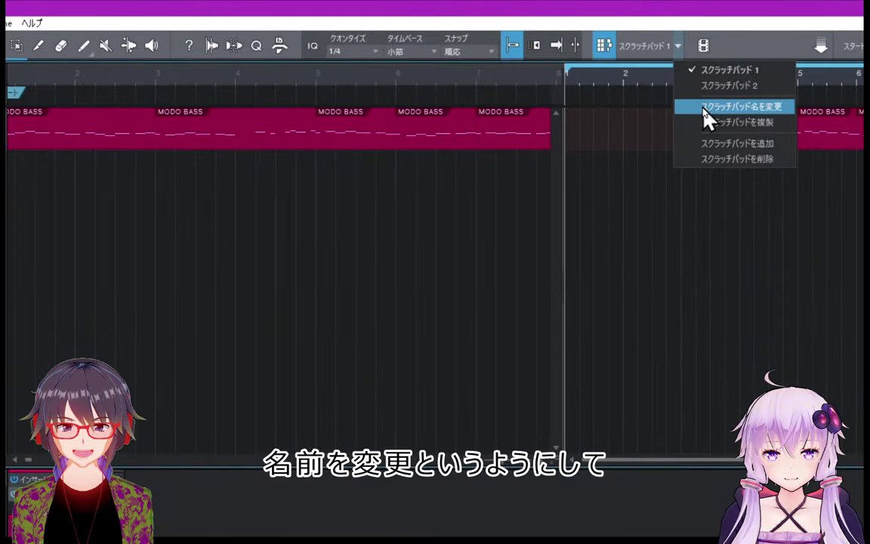
pyautogui.click(708, 117)
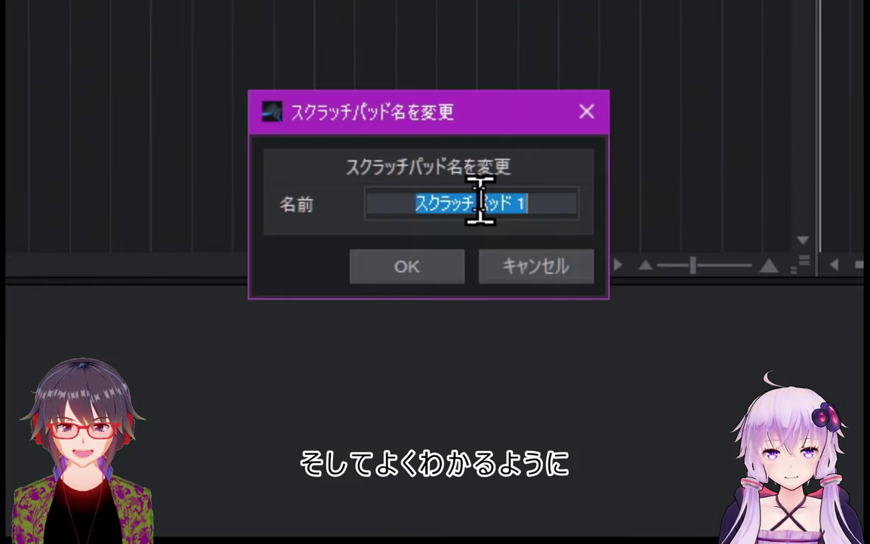
pyautogui.press('Zenkaku_Hankaku')
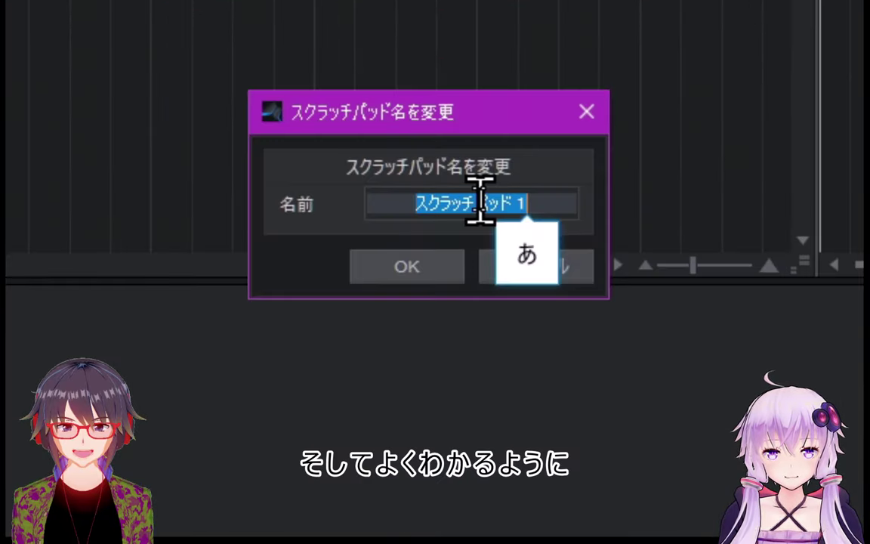
pyautogui.write('TAKE')
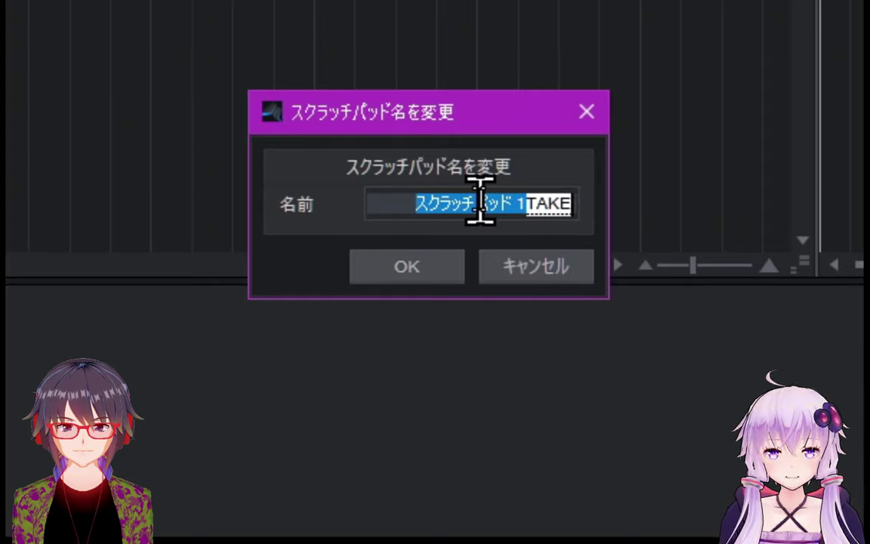
pyautogui.write('1')
pyautogui.press('Return')
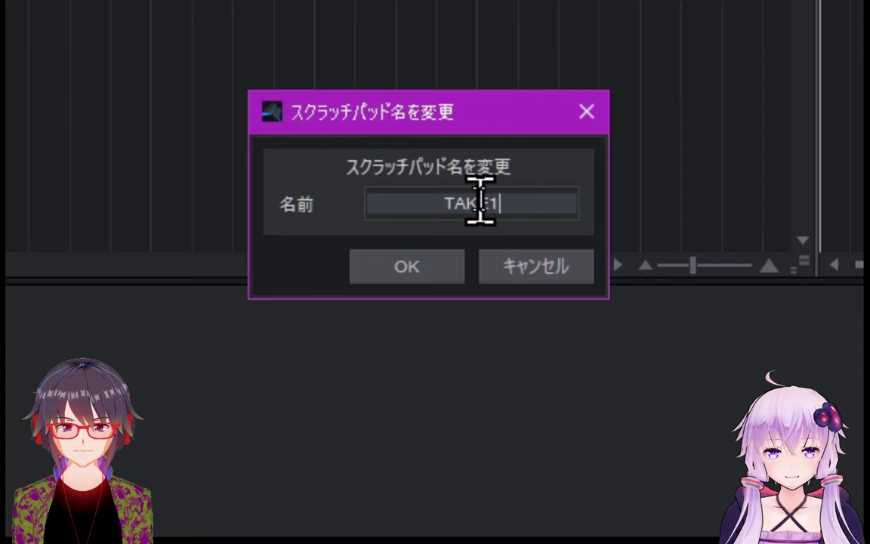
pyautogui.click(420, 270)
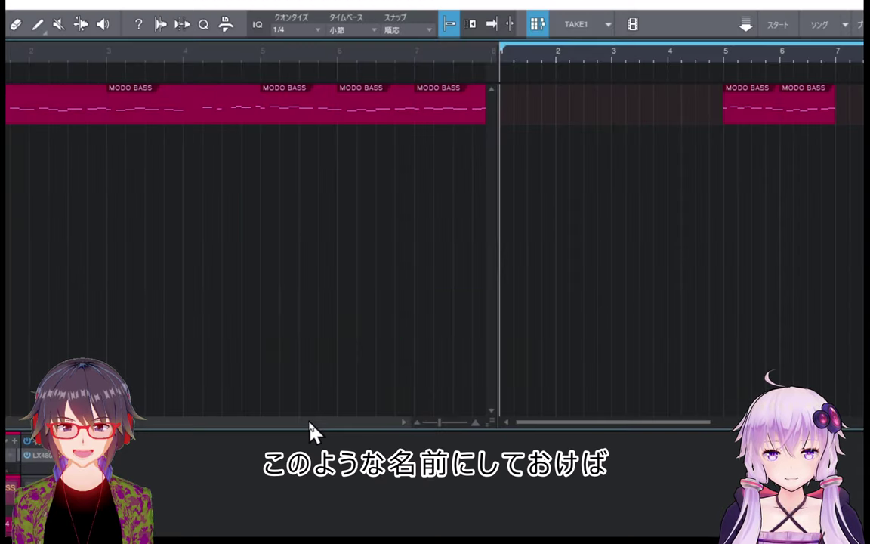
pyautogui.click(608, 31)
pyautogui.click(608, 30)
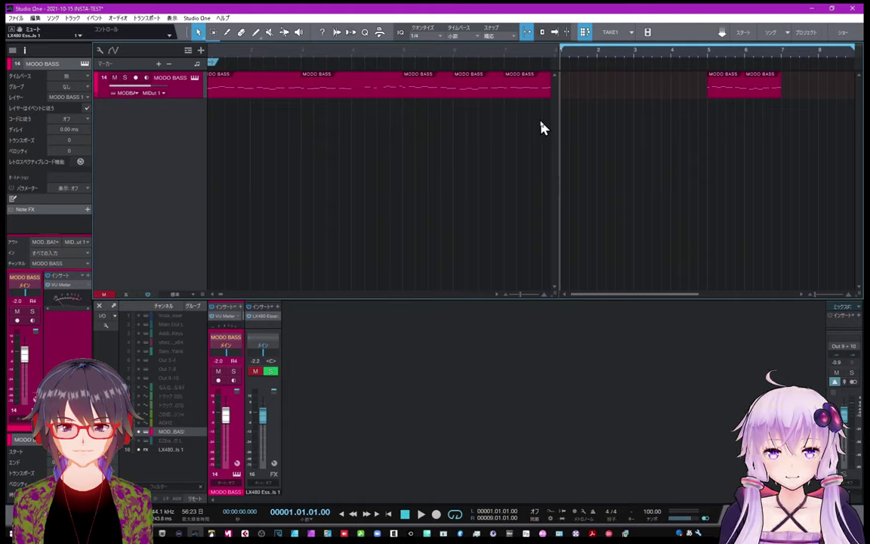
# Step: Delete the arrangement's MODO BASS event between bars 3 and 5, and undo the deletion
pyautogui.click(382, 93)
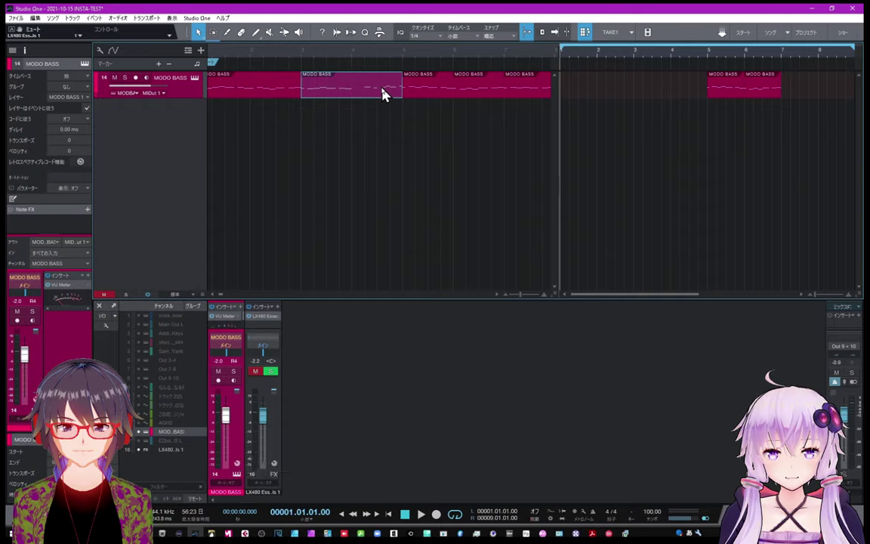
pyautogui.press('Delete')
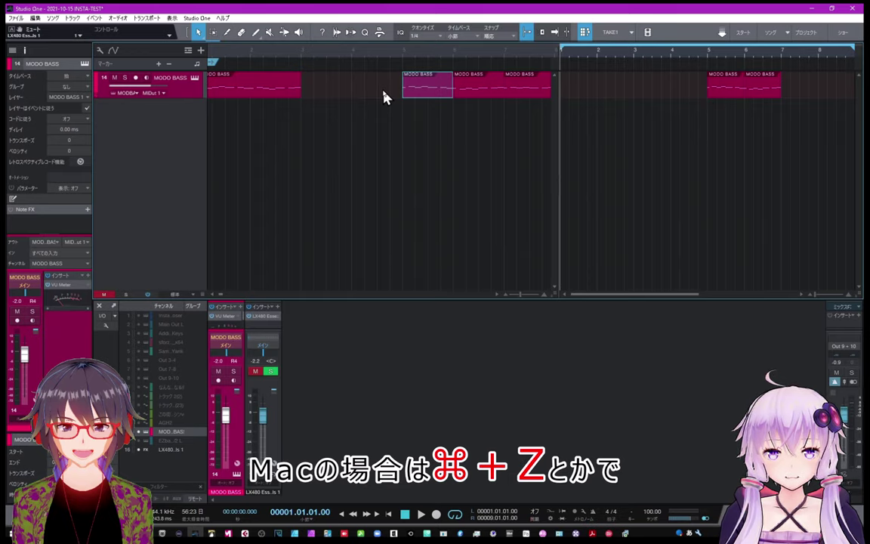
pyautogui.hotkey('ctrl', 'z')
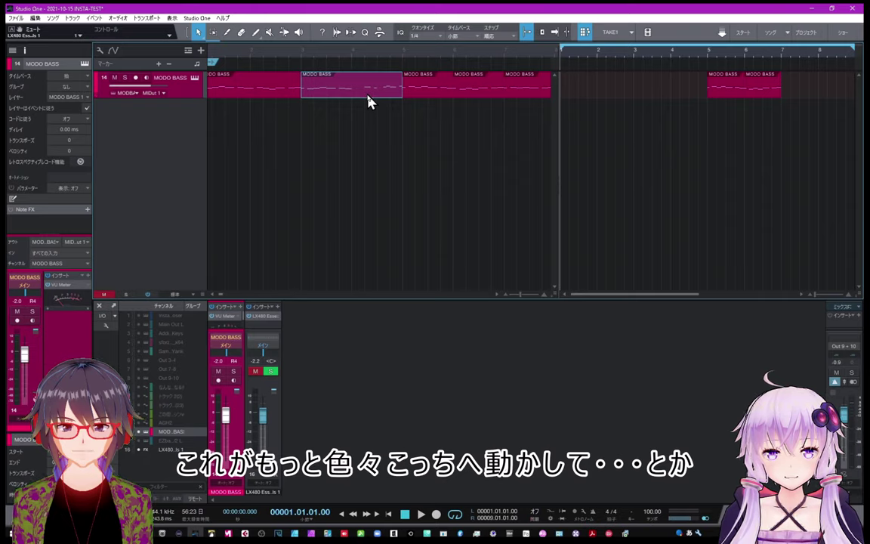
# Step: Move the bar 3 and bar 5 events onto a new track and the bar 6 event to bar 5, and undo all three moves
pyautogui.moveTo(370, 99); pyautogui.dragTo(429, 111)
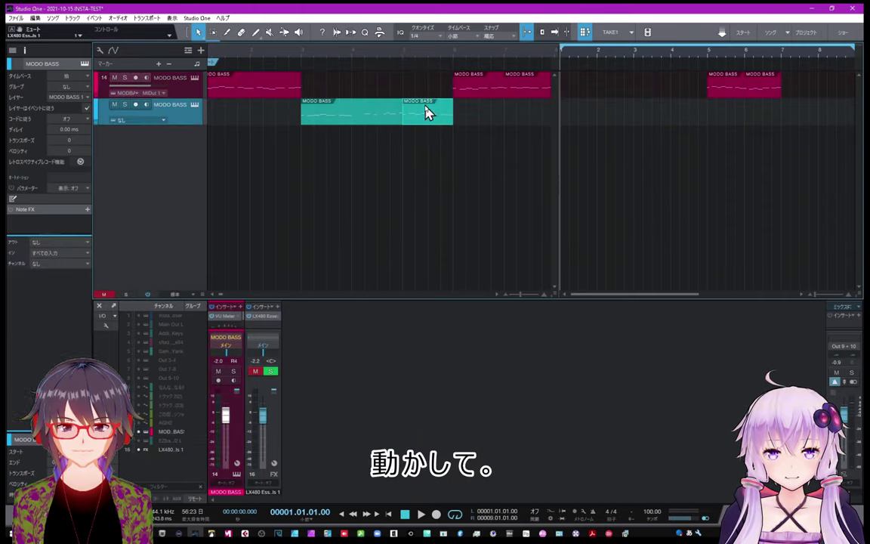
pyautogui.moveTo(478, 91); pyautogui.dragTo(434, 91)
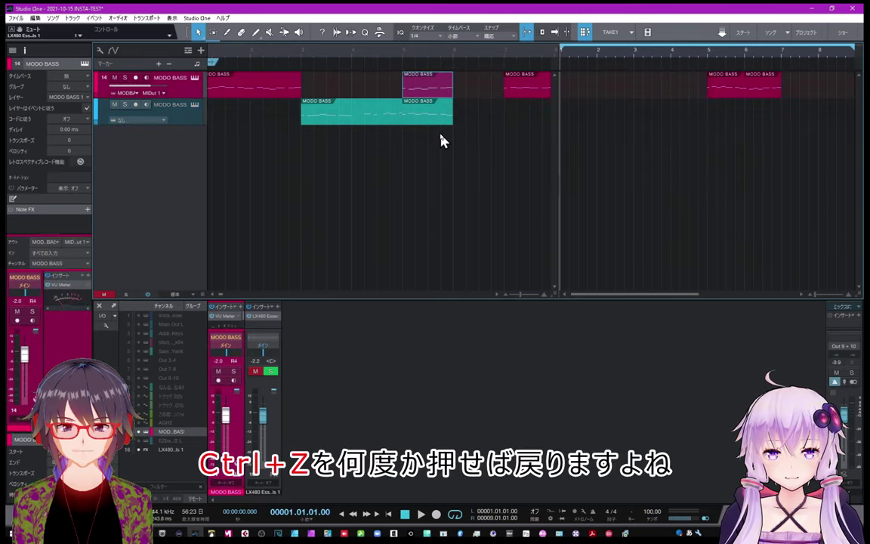
pyautogui.hotkey('ctrl', 'z')
pyautogui.hotkey('ctrl', 'z')
pyautogui.hotkey('ctrl', 'z')
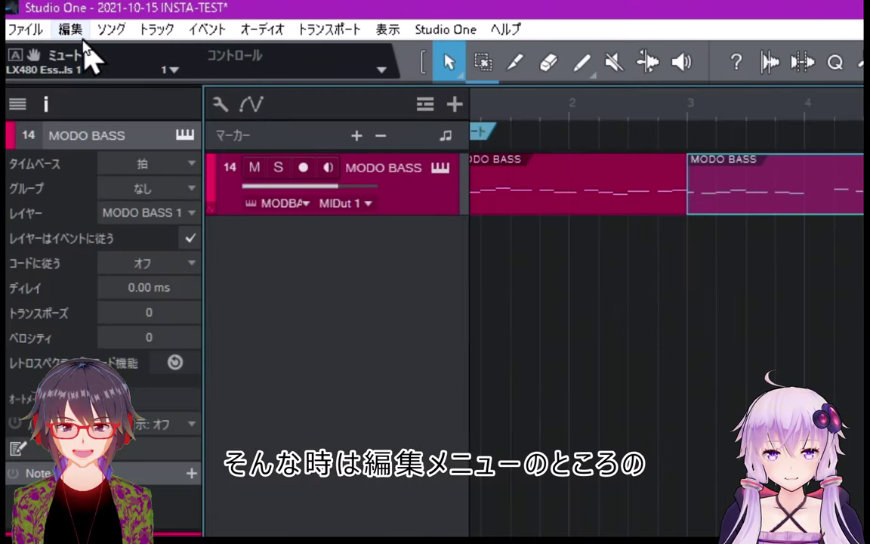
# Step: Open the edit history and restore the project to the latest event move, entry 37
pyautogui.click(35, 18)
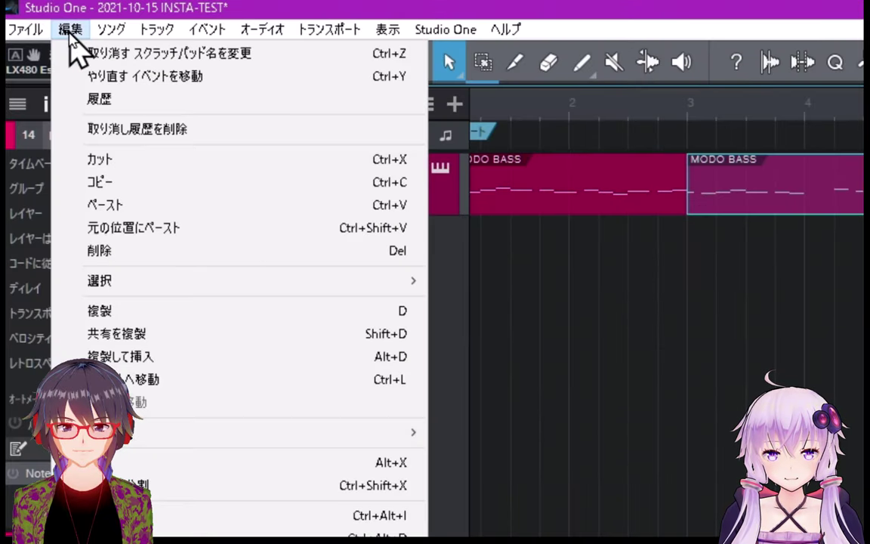
pyautogui.click(114, 101)
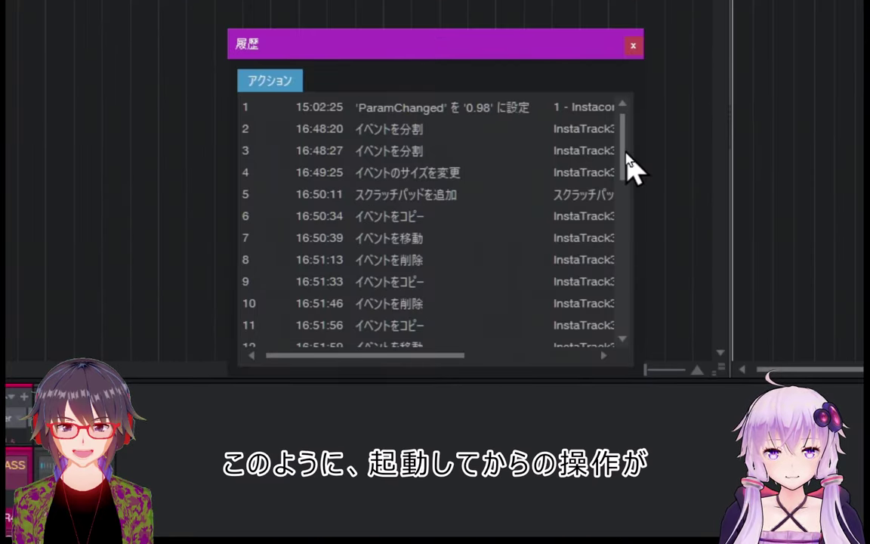
pyautogui.moveTo(629, 167); pyautogui.dragTo(625, 324)
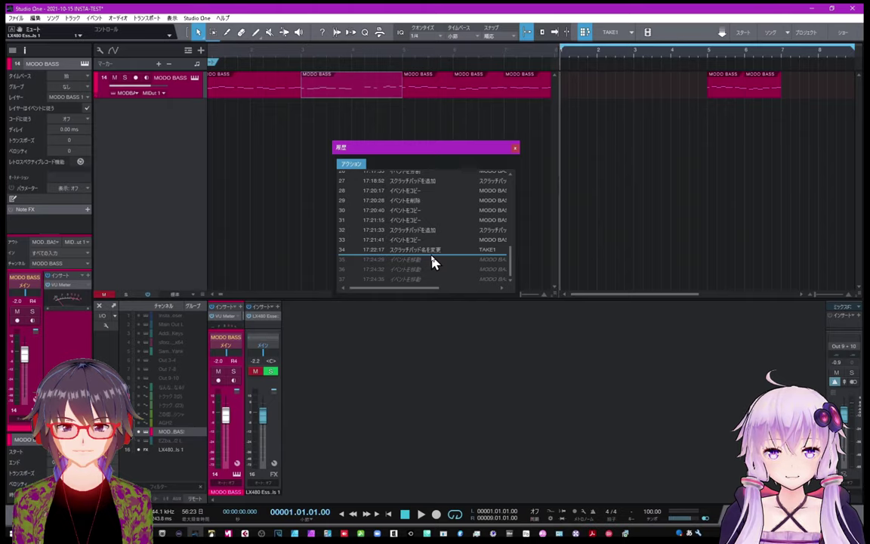
pyautogui.click(435, 279)
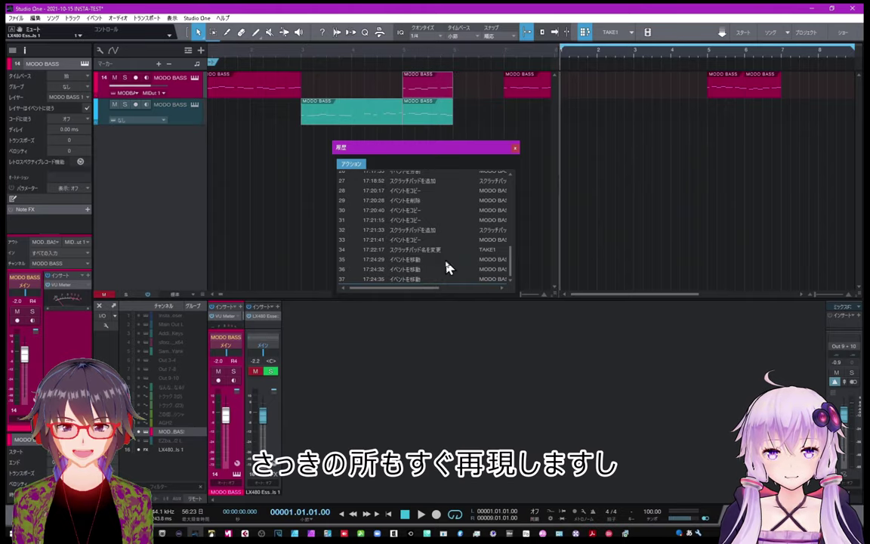
# Step: Revert the project to history entry 27, and bring it forward through entry 29 to the second scratch pad addition, entry 32
pyautogui.moveTo(437, 287); pyautogui.dragTo(436, 189)
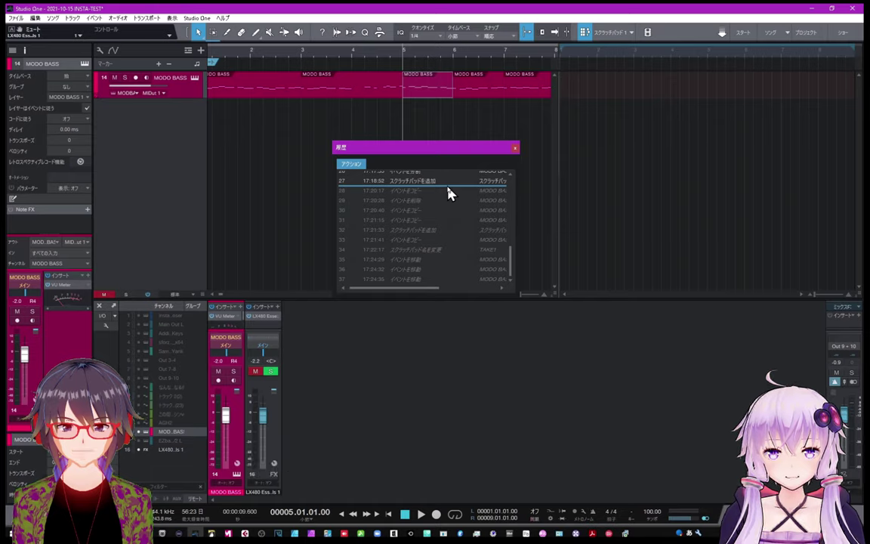
pyautogui.click(451, 210)
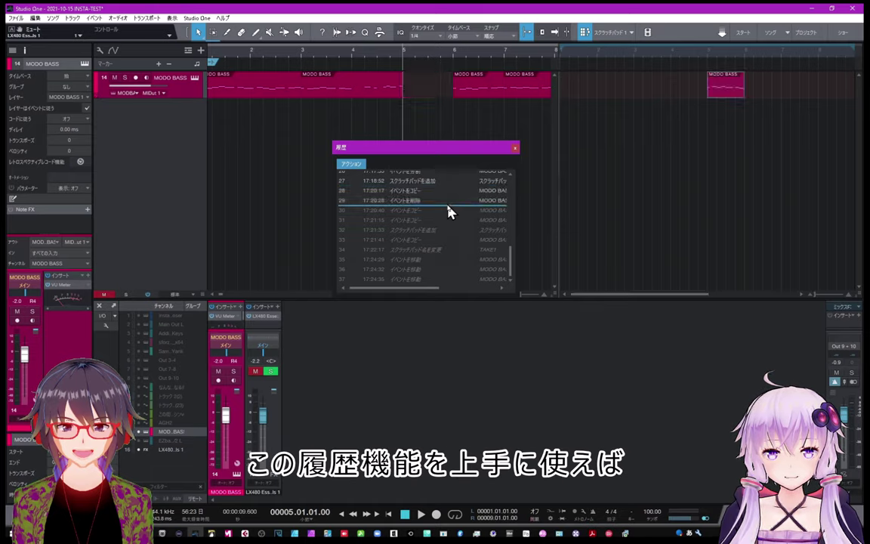
pyautogui.click(445, 230)
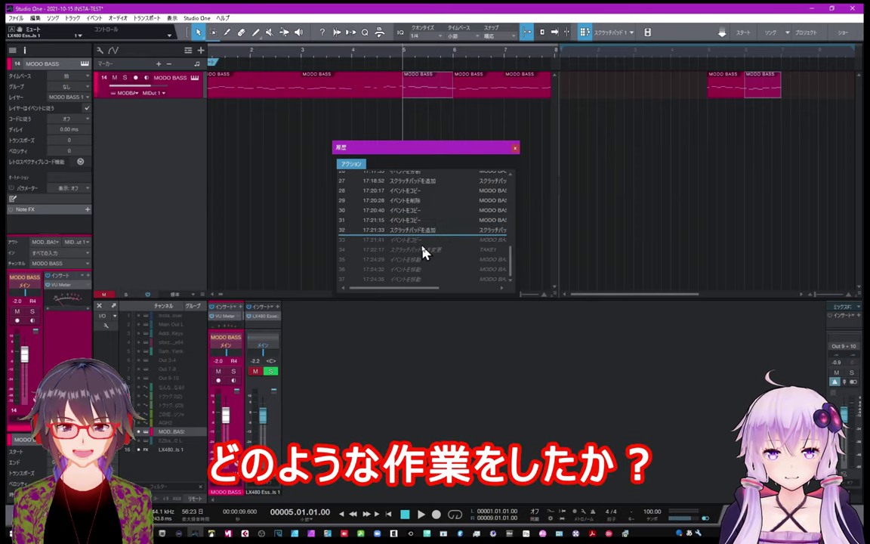